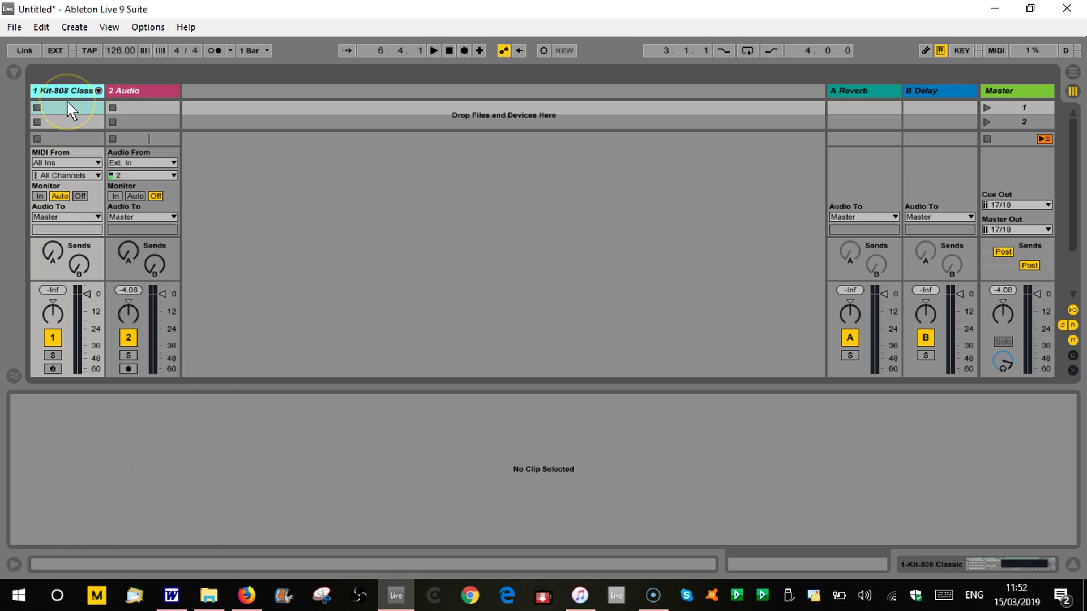
Create an empty MIDI clip in track 1's first slot and draw Kick 808 notes on beats 1-4.
click(108, 107)
click(79, 92)
double_click(84, 107)
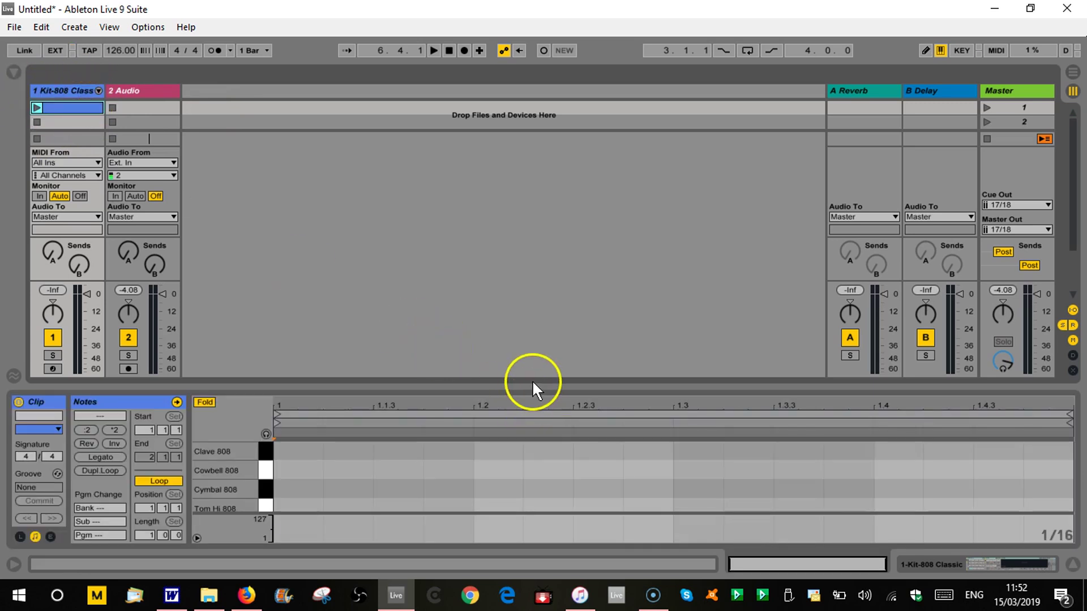
drag(534, 387, 498, 184)
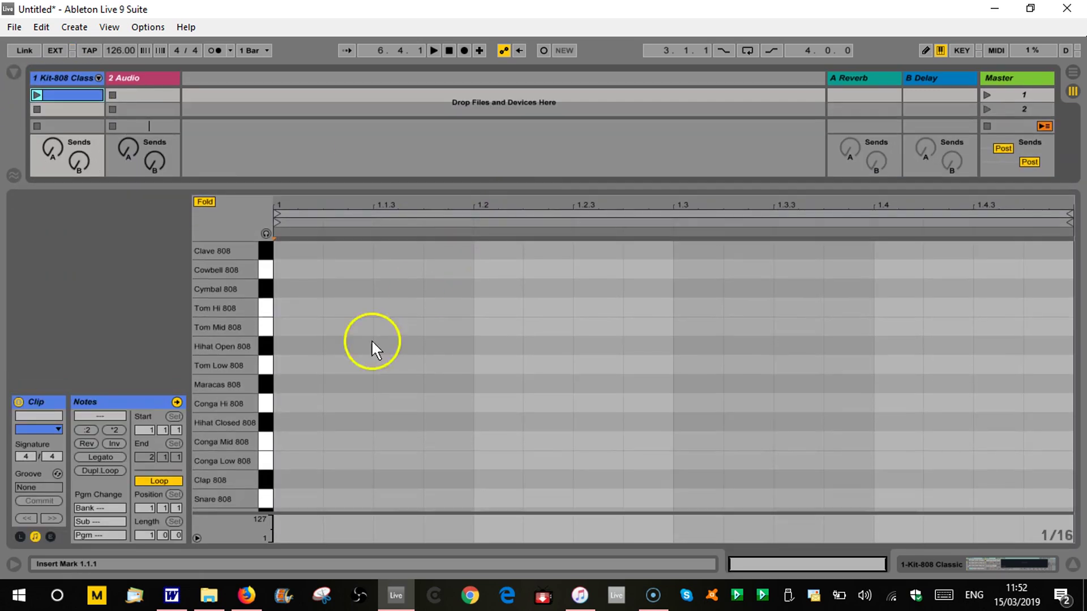
scroll(240, 427, down, 2)
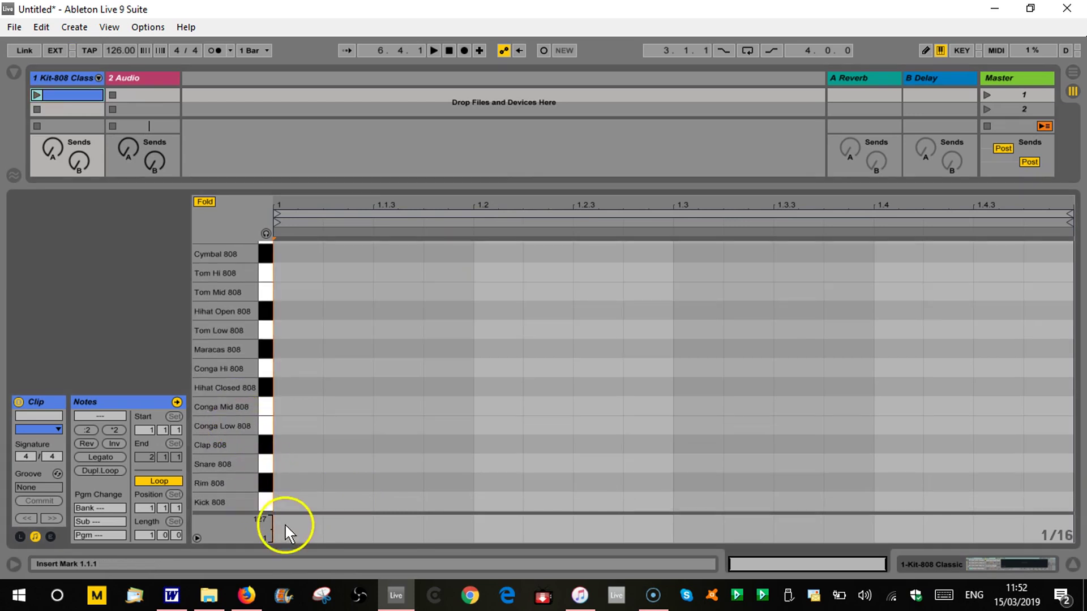
click(283, 502)
click(484, 501)
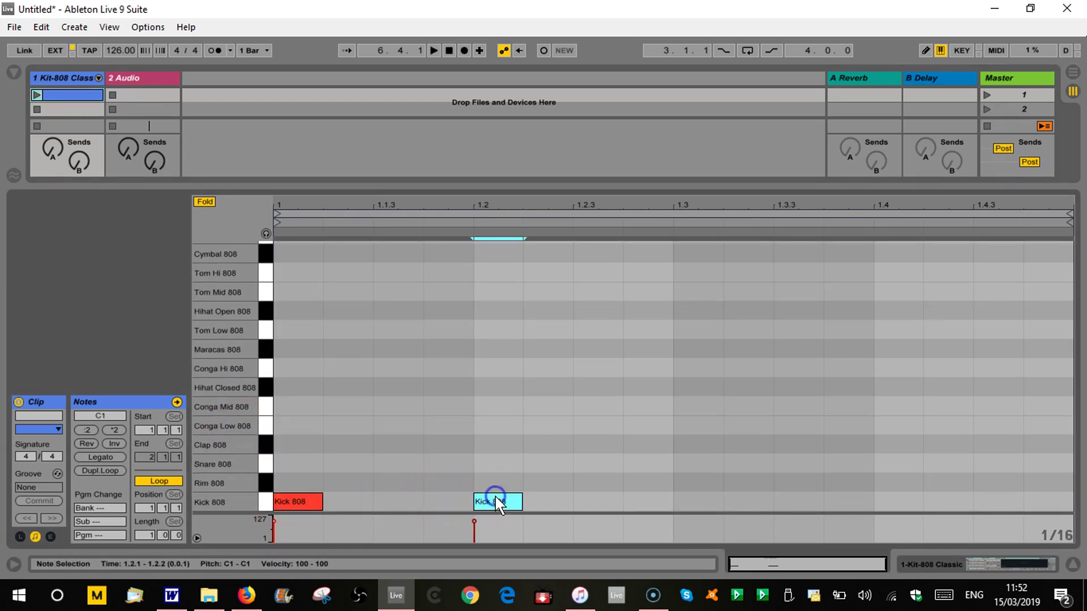
click(699, 501)
click(893, 501)
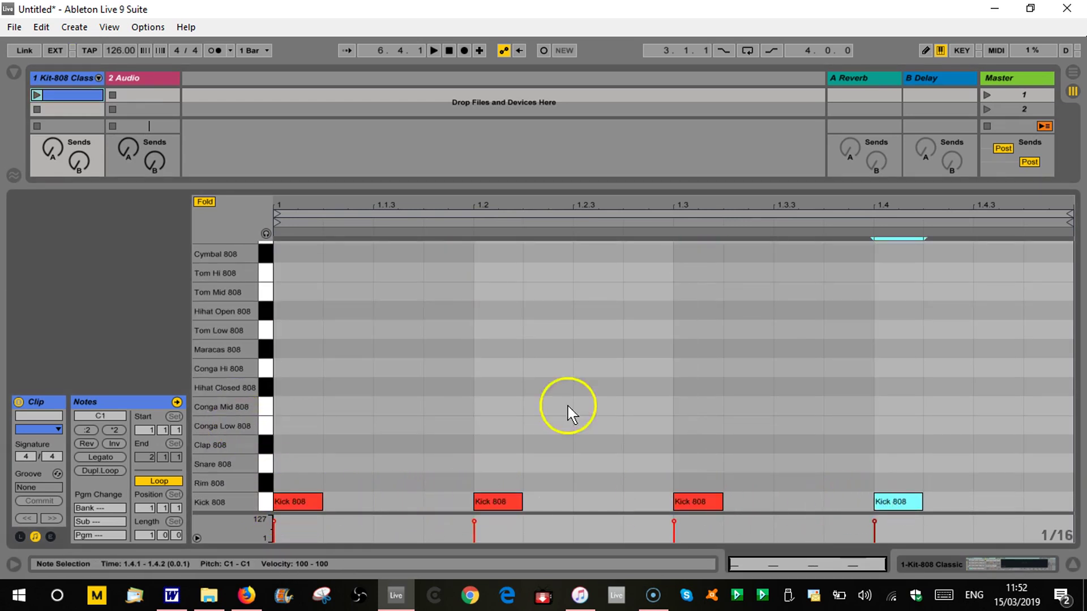
Launch the clip, then add claps on 2 and 4, snares at 1.2.4 and 1.3.2, and a downbeat closed hi-hat.
click(36, 95)
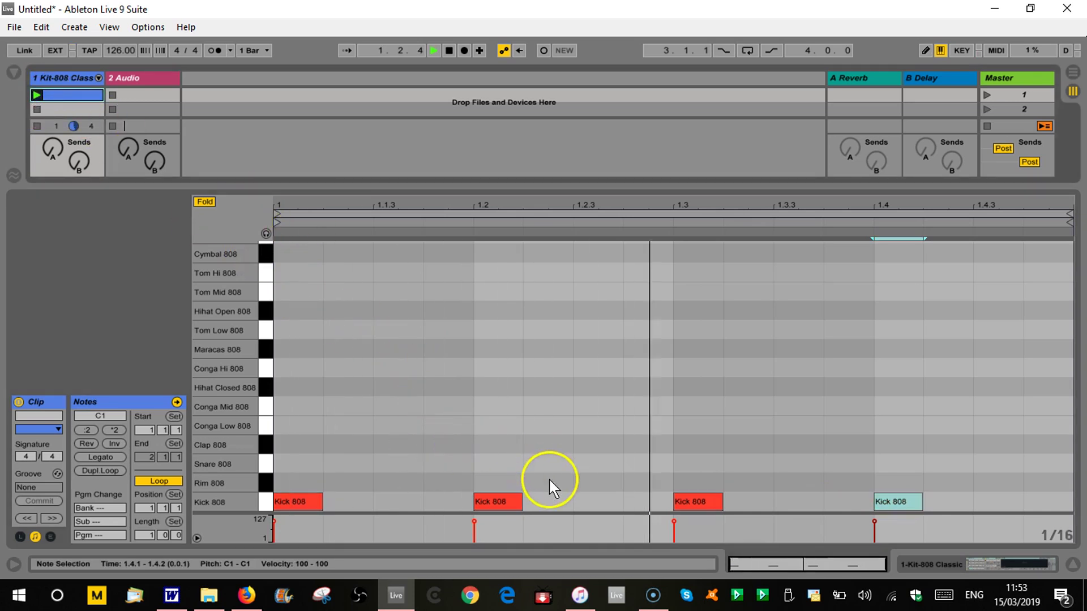
click(493, 463)
click(492, 462)
drag(492, 461, 551, 450)
click(886, 443)
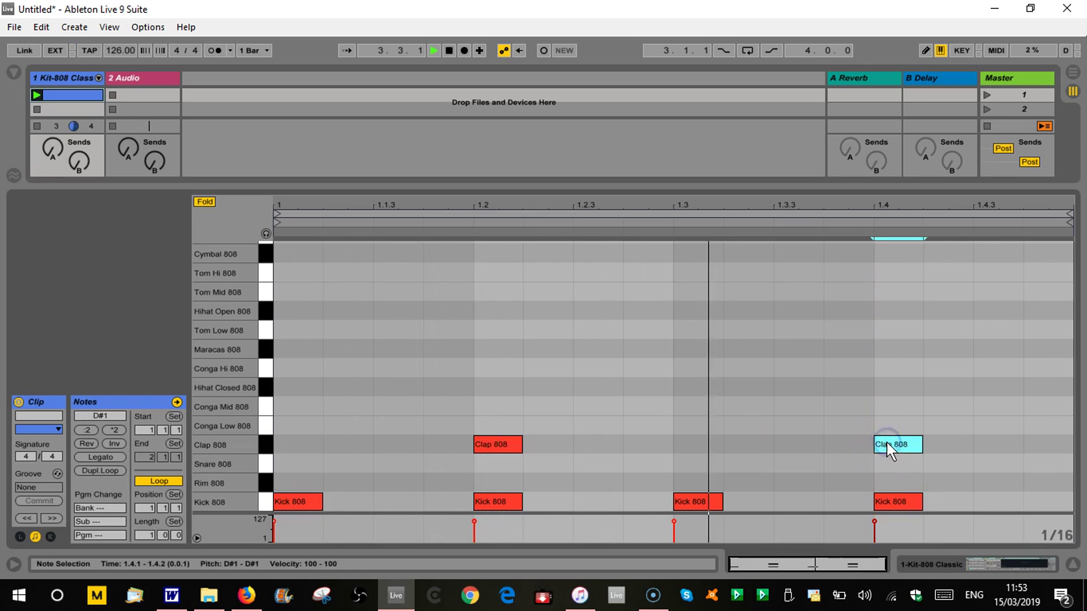
click(661, 464)
click(749, 463)
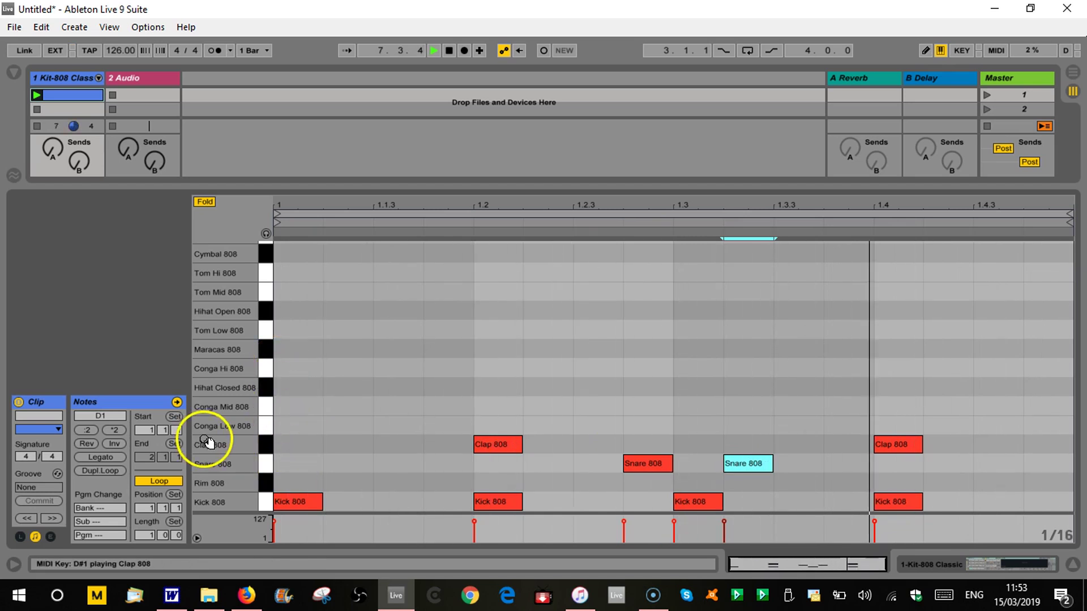
double_click(294, 390)
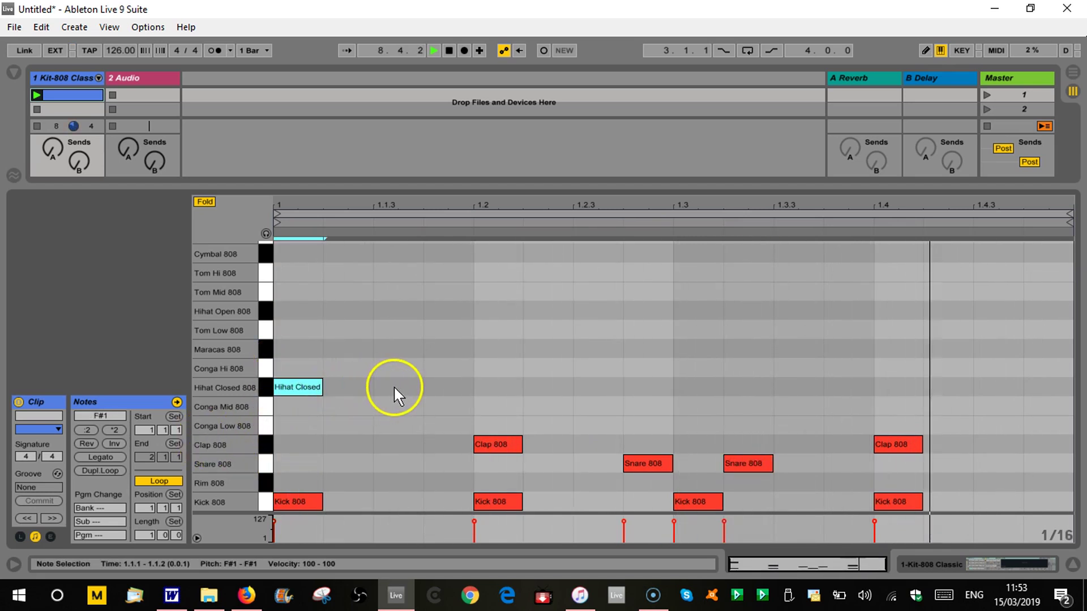
Add a second closed hi-hat at 1.1.3 and duplicate the hi-hat pair across the bar with Ctrl+D.
double_click(392, 387)
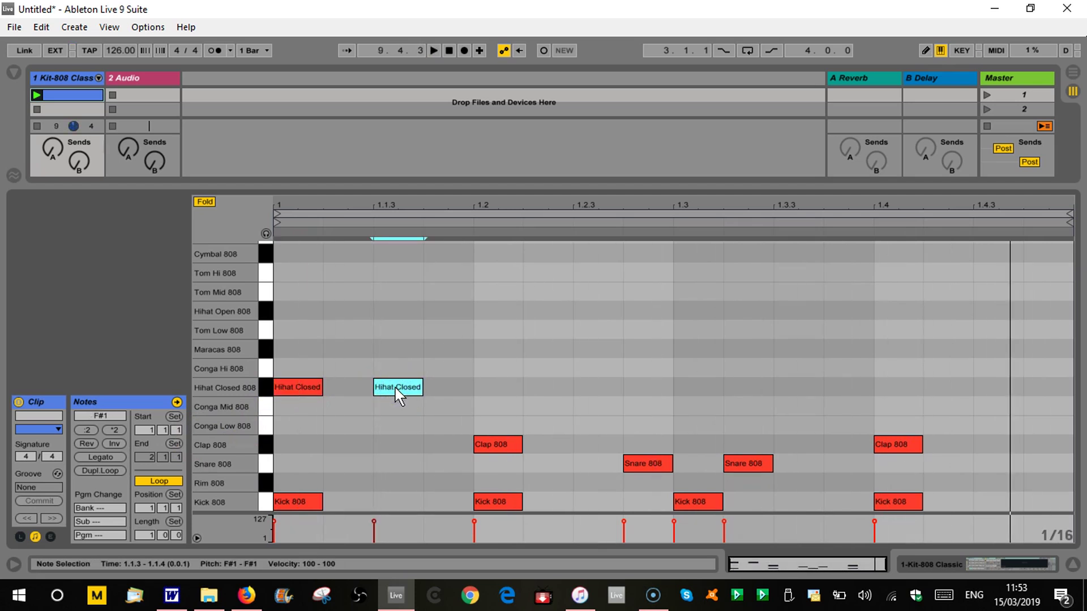
click(441, 390)
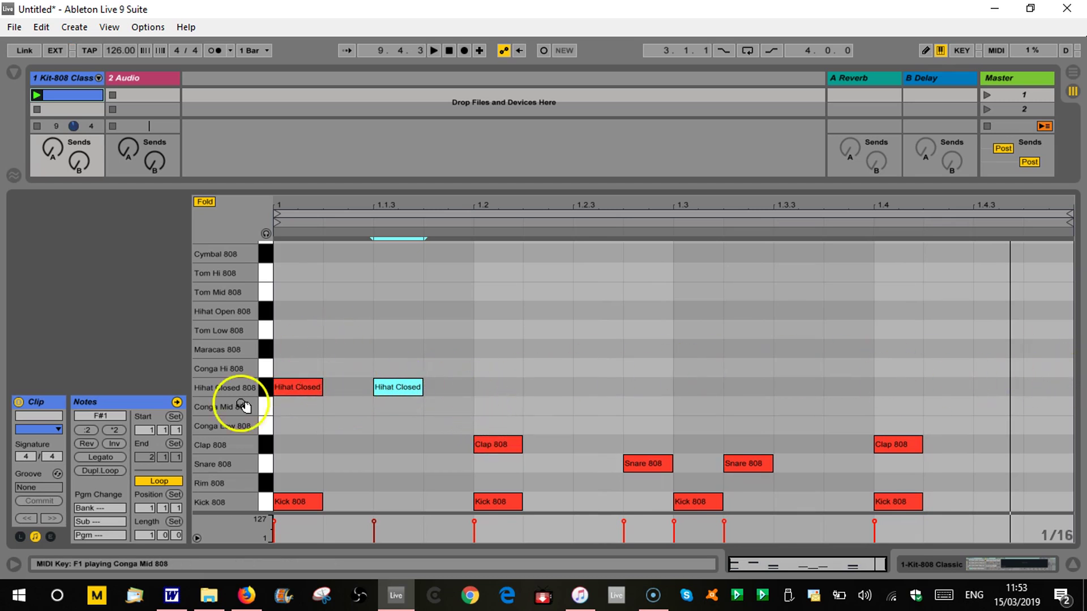
click(451, 397)
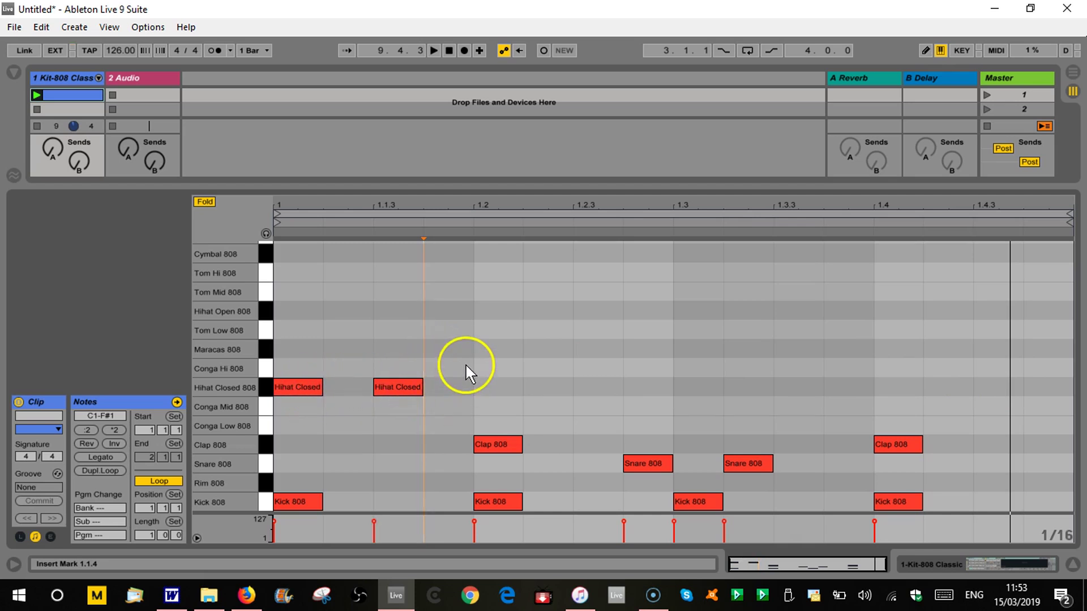
drag(469, 365, 277, 401)
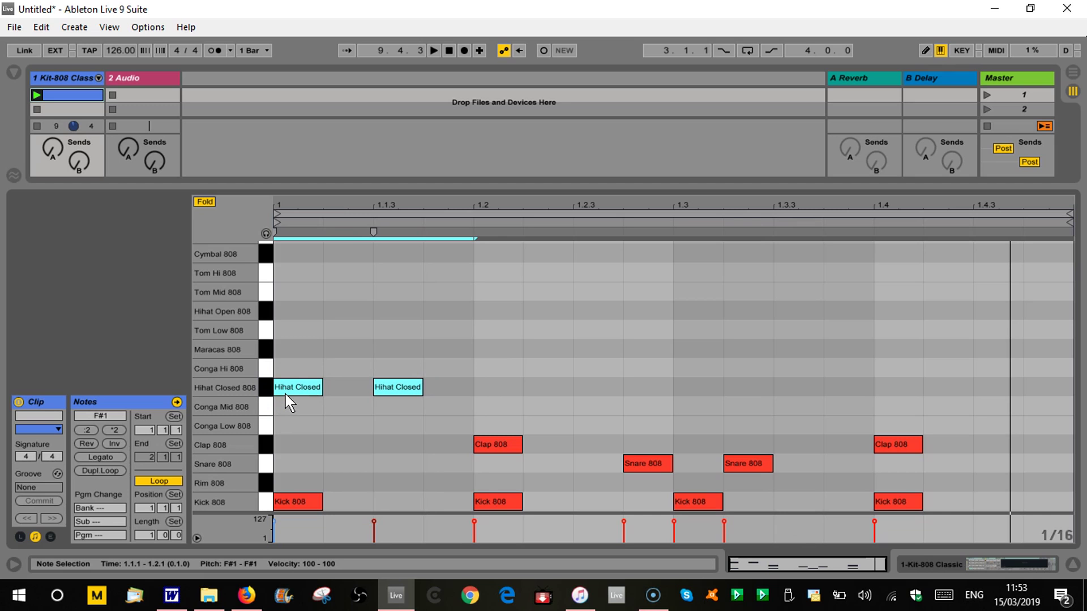
key(ctrl+d)
key(ctrl+d)
key(ctrl+d)
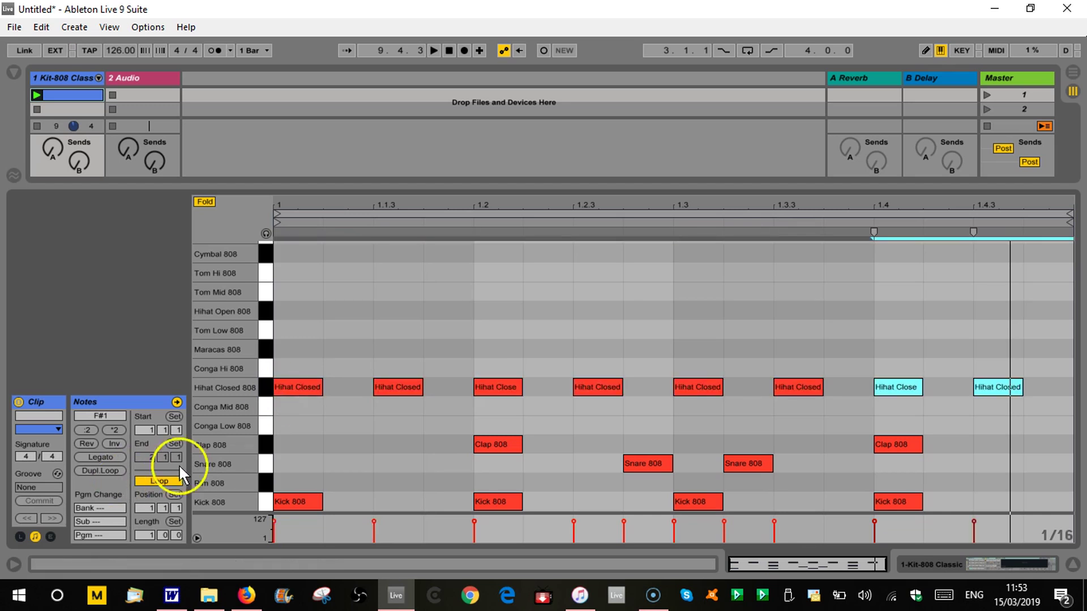
Start playback and move the final off-beat hi-hat onto the Hihat Open row.
key(space)
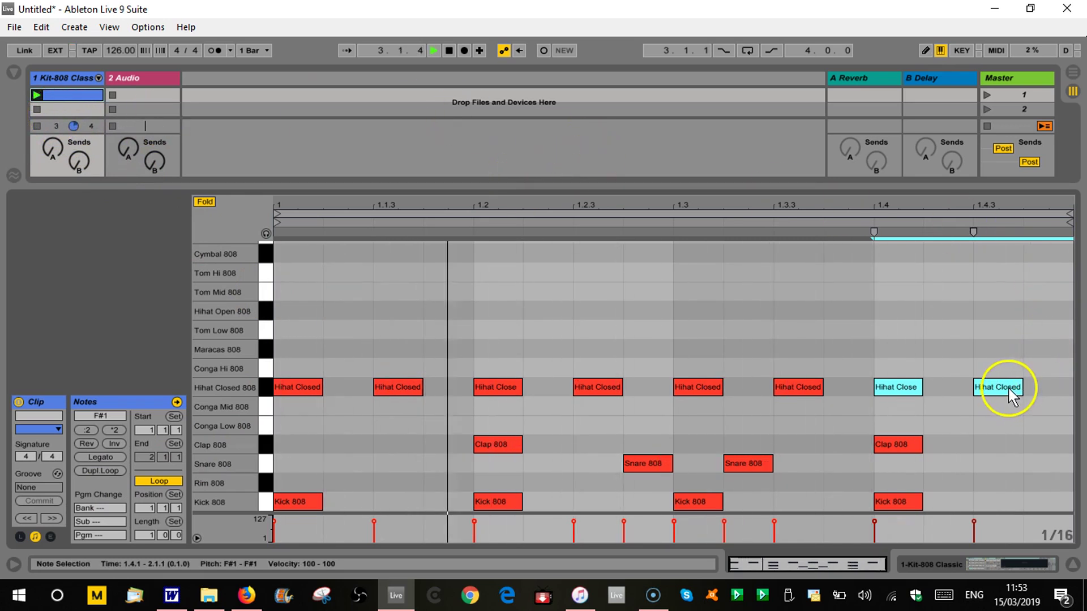
drag(1012, 393, 1002, 316)
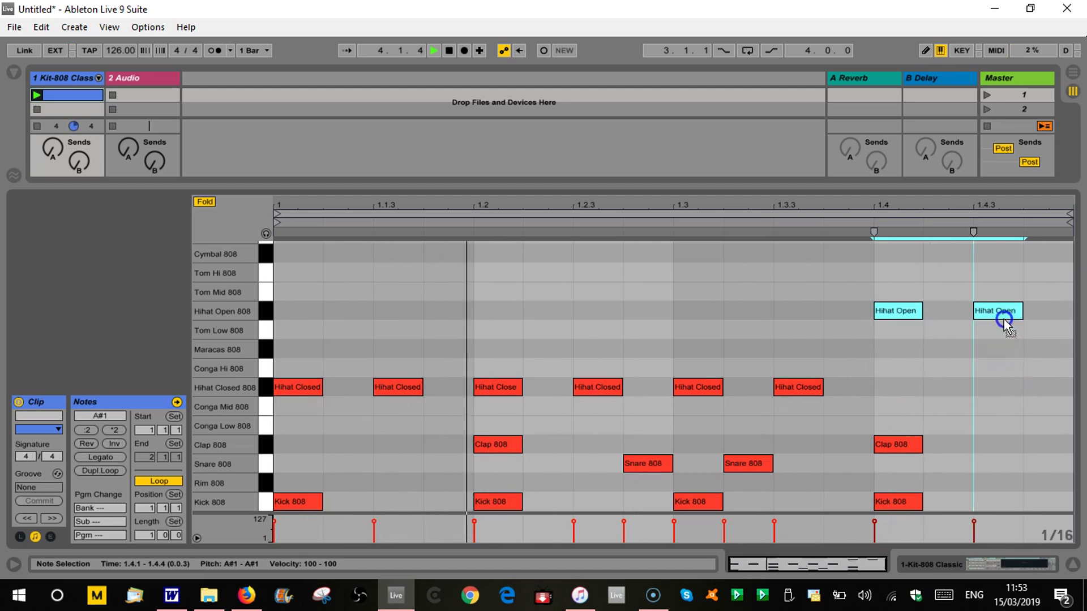
click(905, 313)
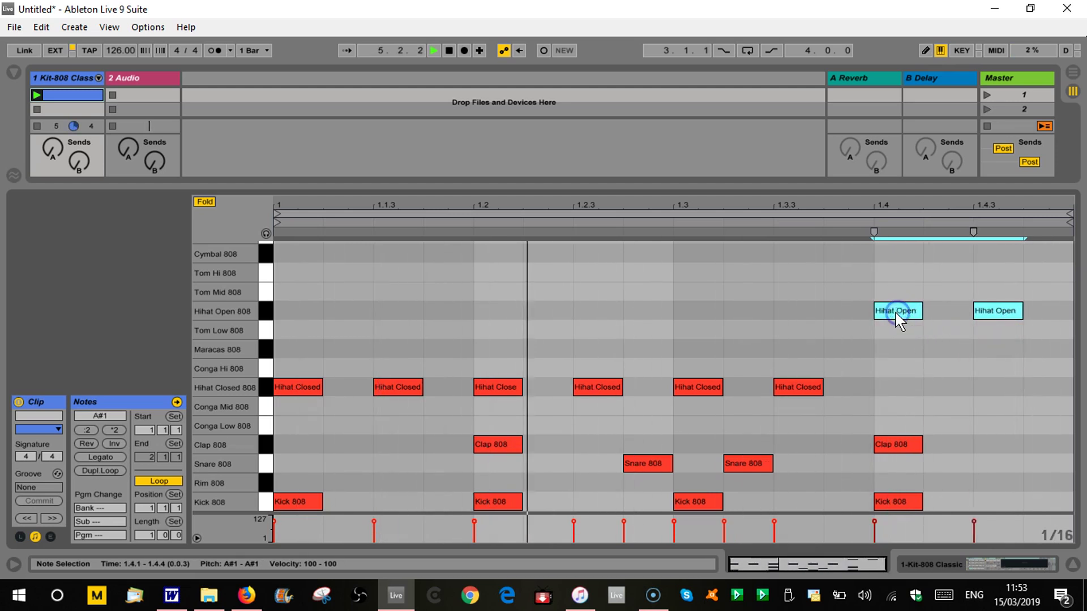
drag(899, 313, 909, 396)
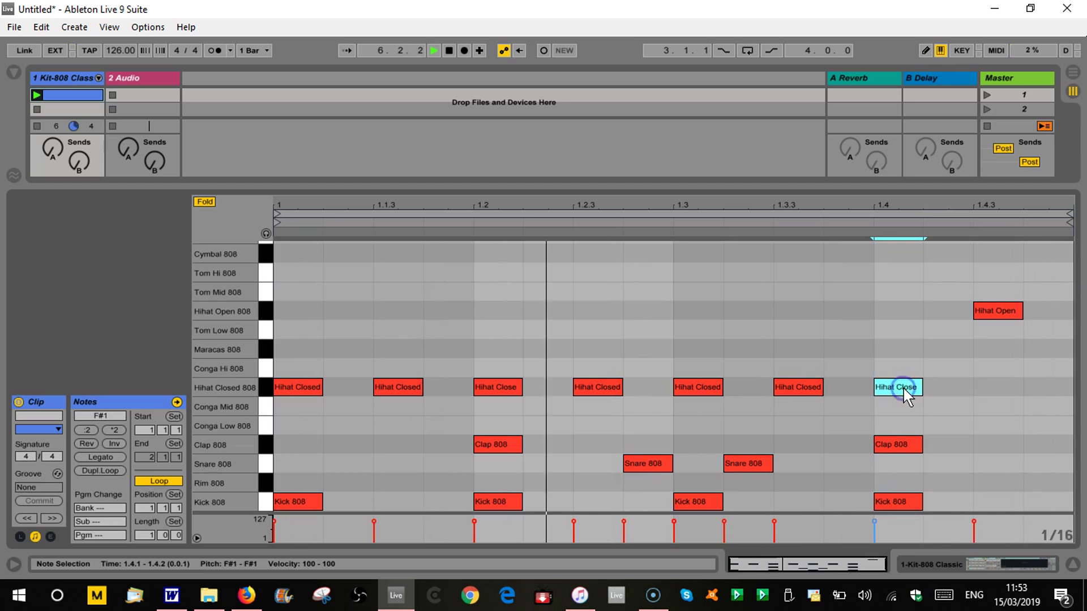
drag(529, 189, 538, 368)
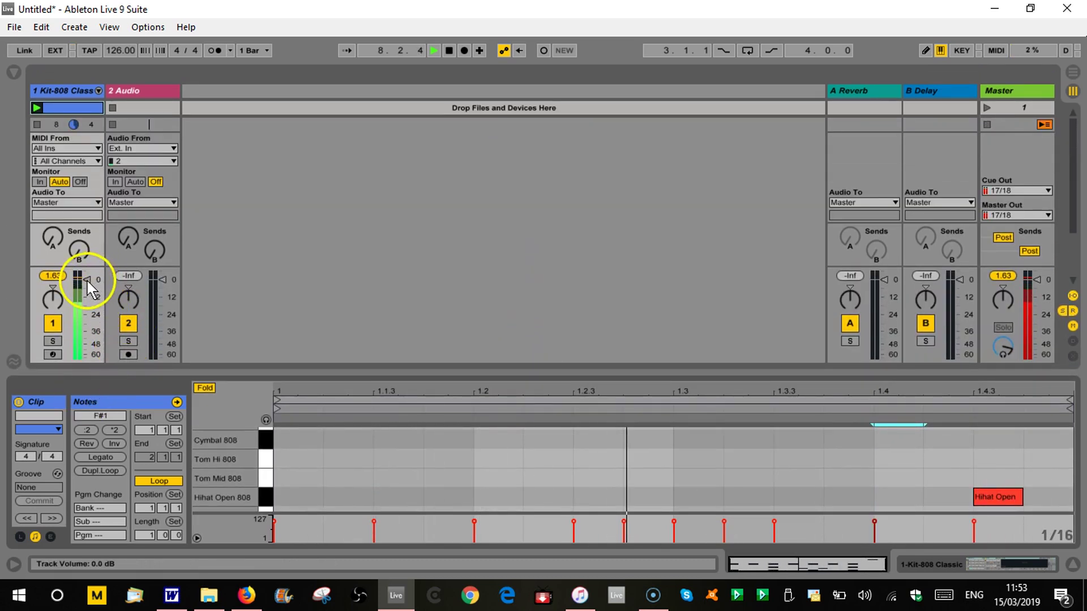
Lower the drum track to about -1.6 dB, stop playback, and delete the 2 Audio track.
drag(86, 280, 88, 283)
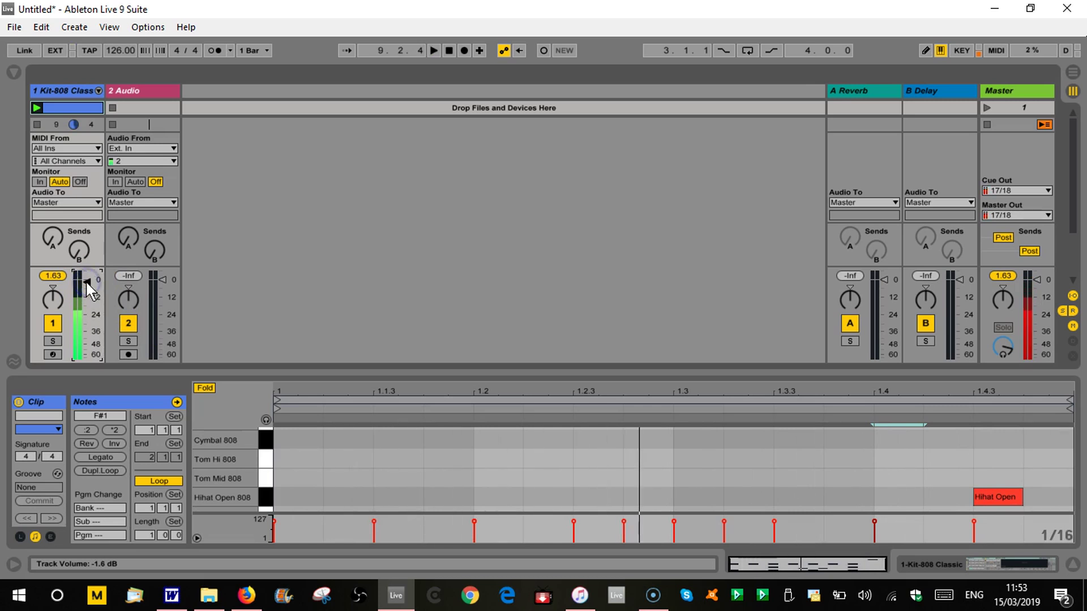
key(space)
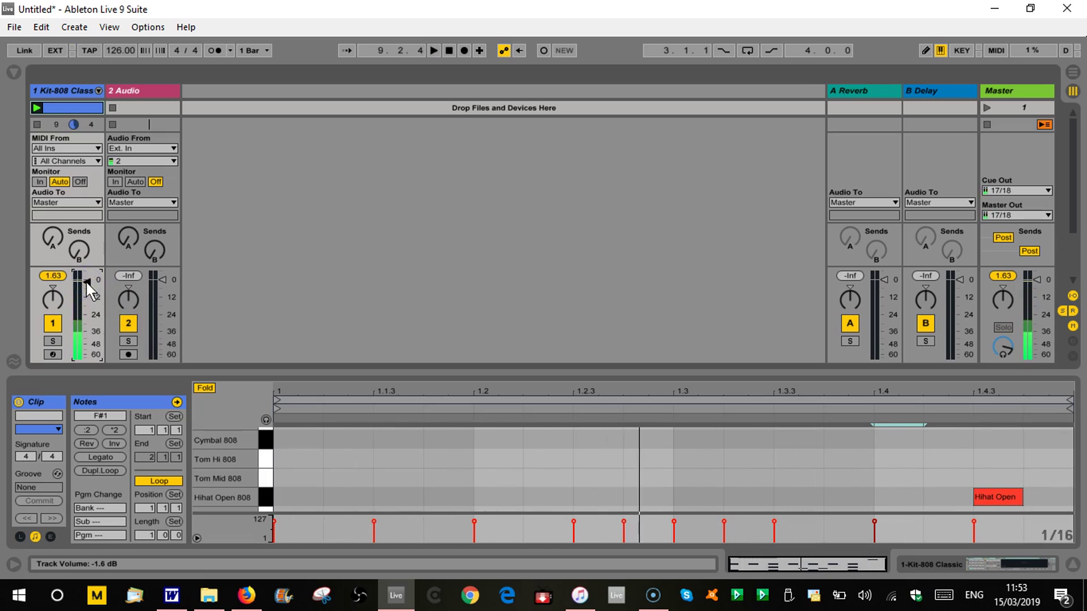
click(142, 92)
key(Delete)
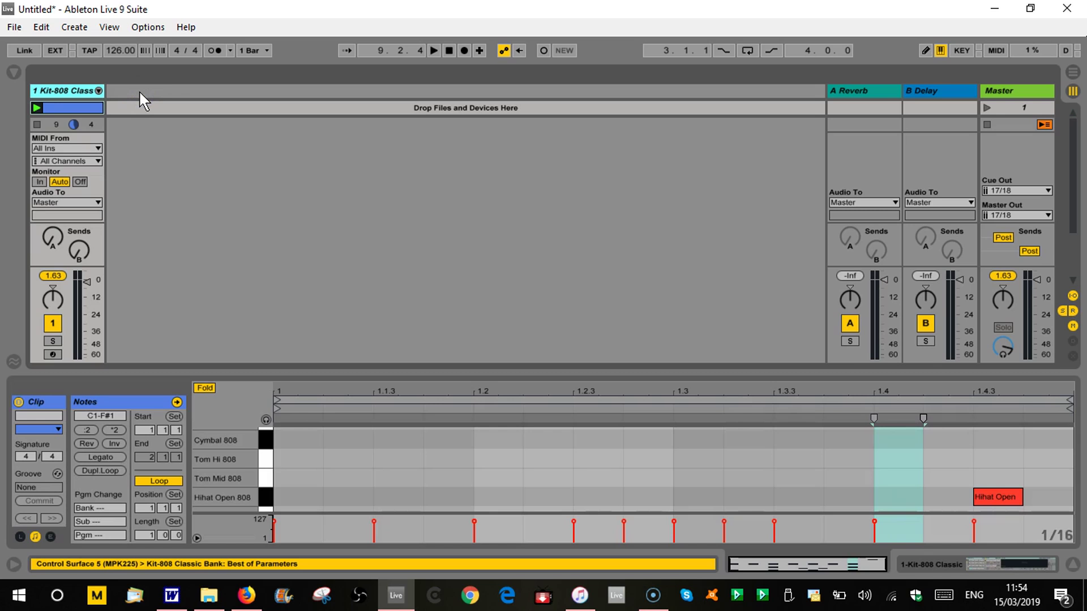
Insert a fresh audio track with Ctrl+T.
right_click(140, 92)
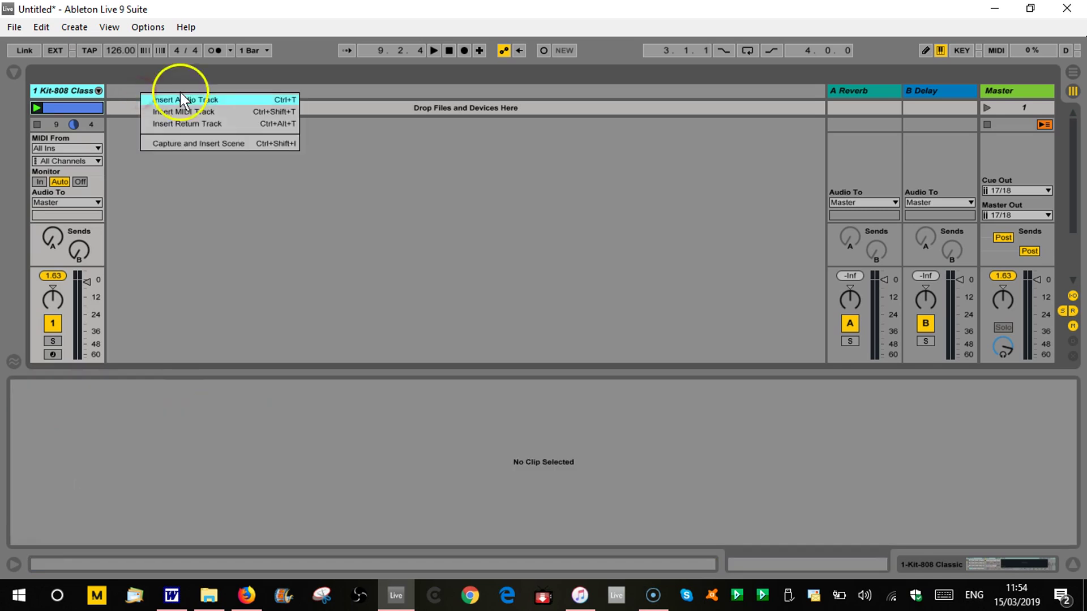
click(255, 230)
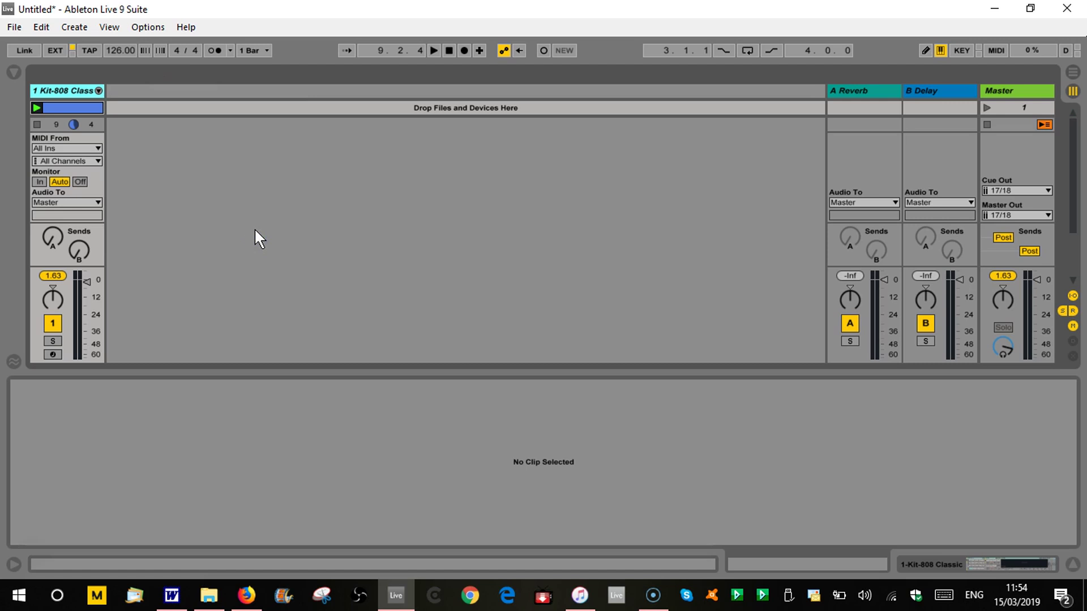
key(ctrl+t)
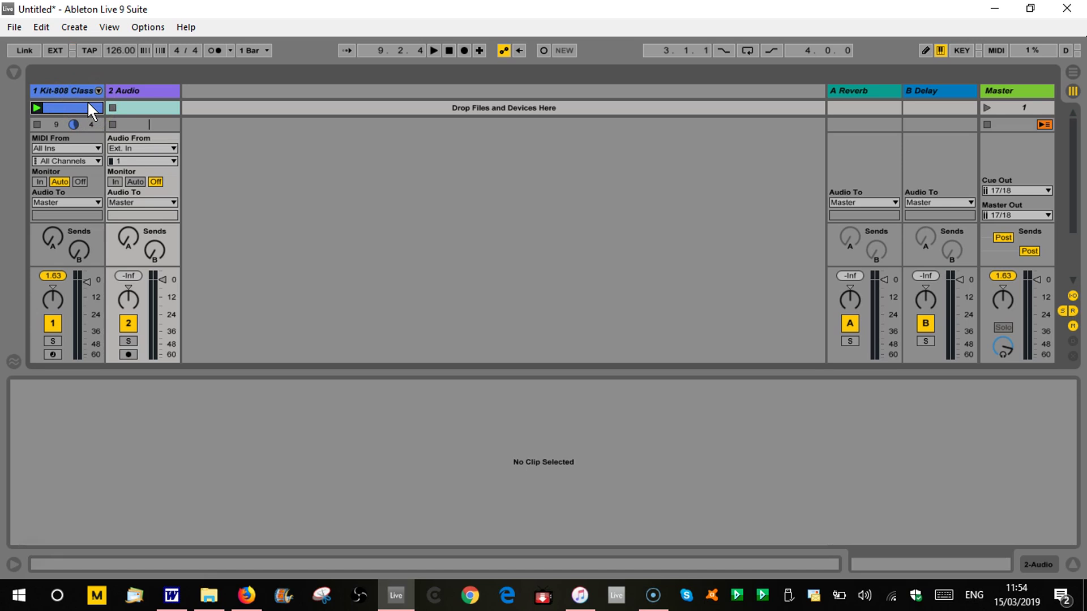
In Preferences' Record/Warp/Launch settings, keep Loop/Warp Short Samples on Auto and close the window.
click(148, 26)
click(208, 428)
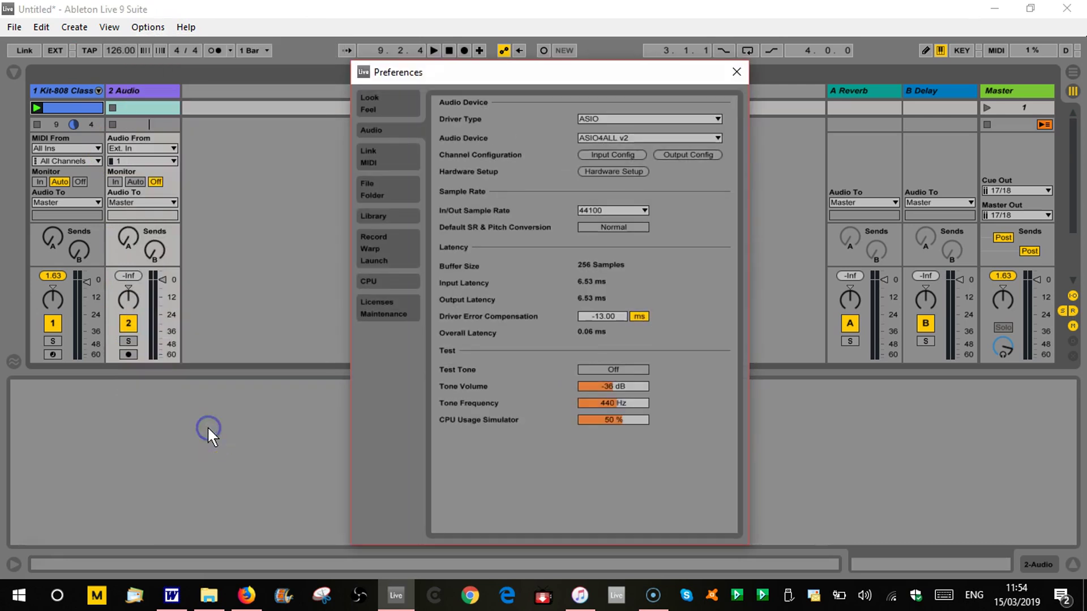
click(380, 243)
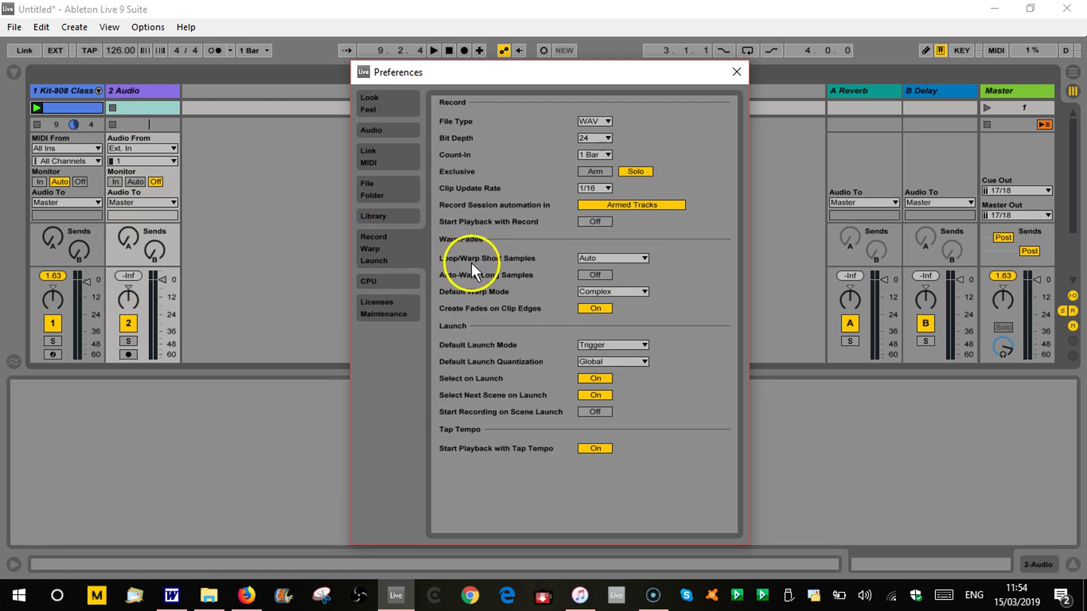
click(612, 257)
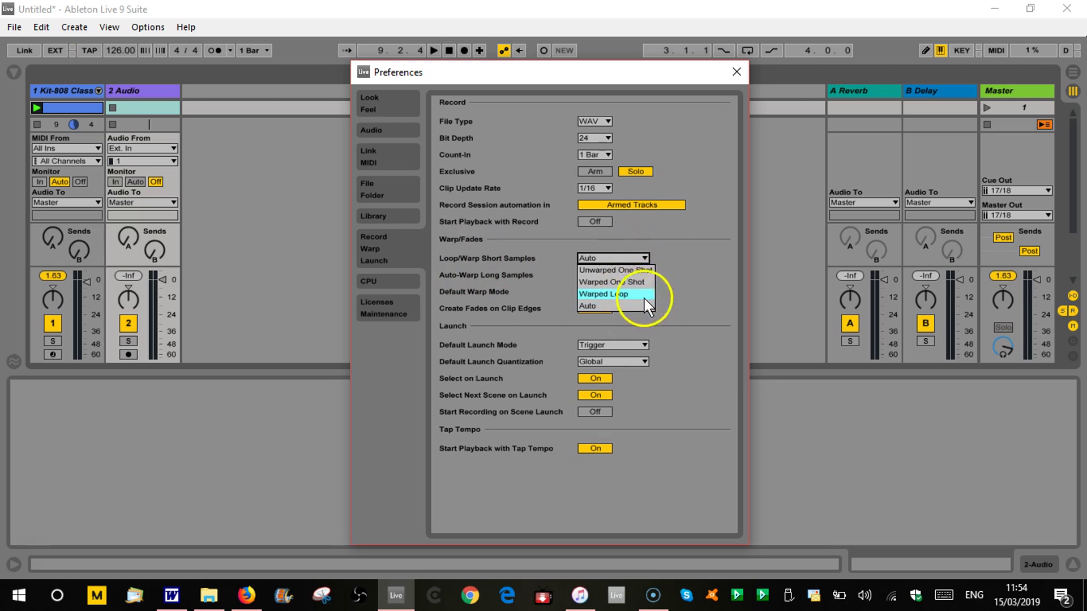
click(607, 261)
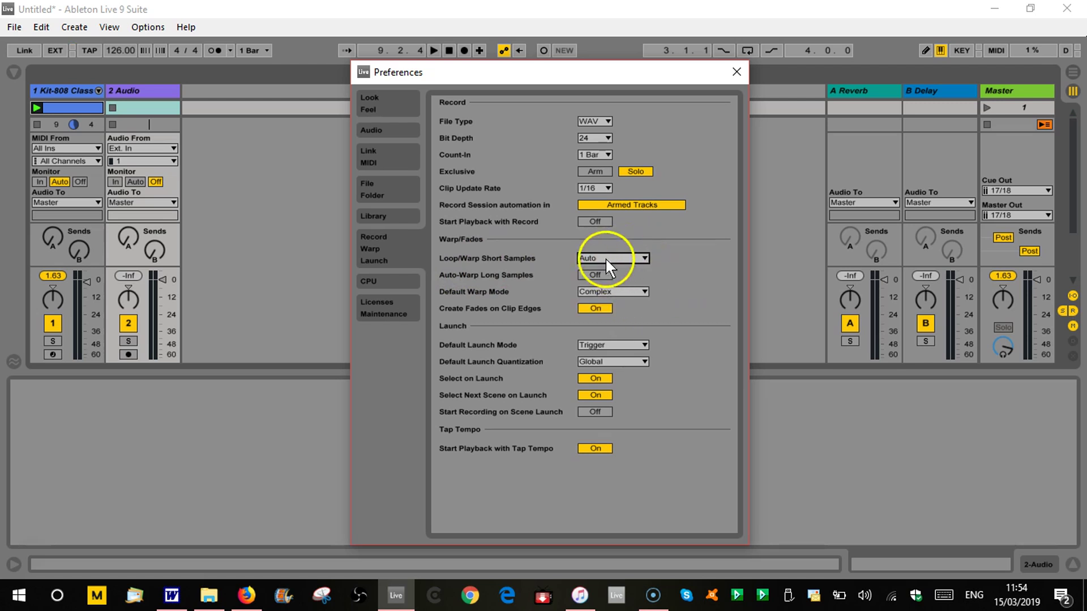
click(735, 69)
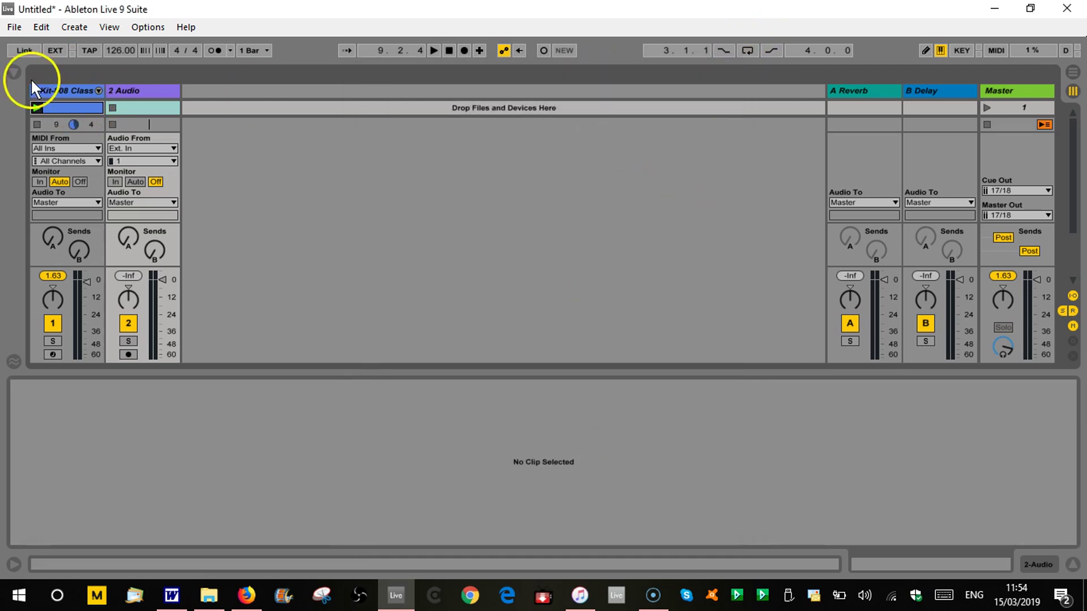
Browse to Packs > Loopmasters Mixtape > Clips > Percussion Uptempo.
click(13, 71)
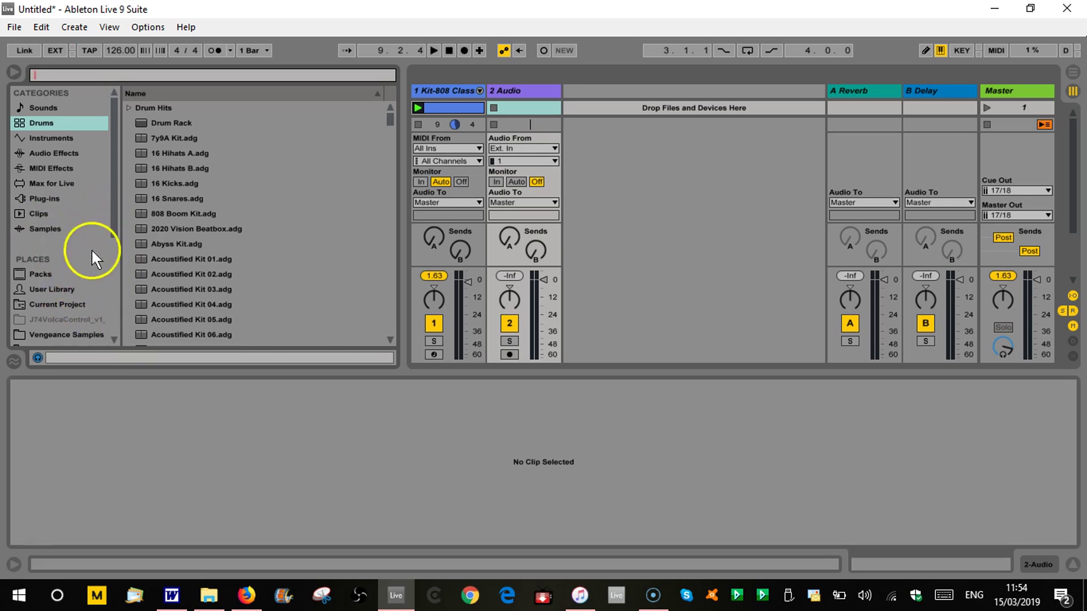
click(46, 273)
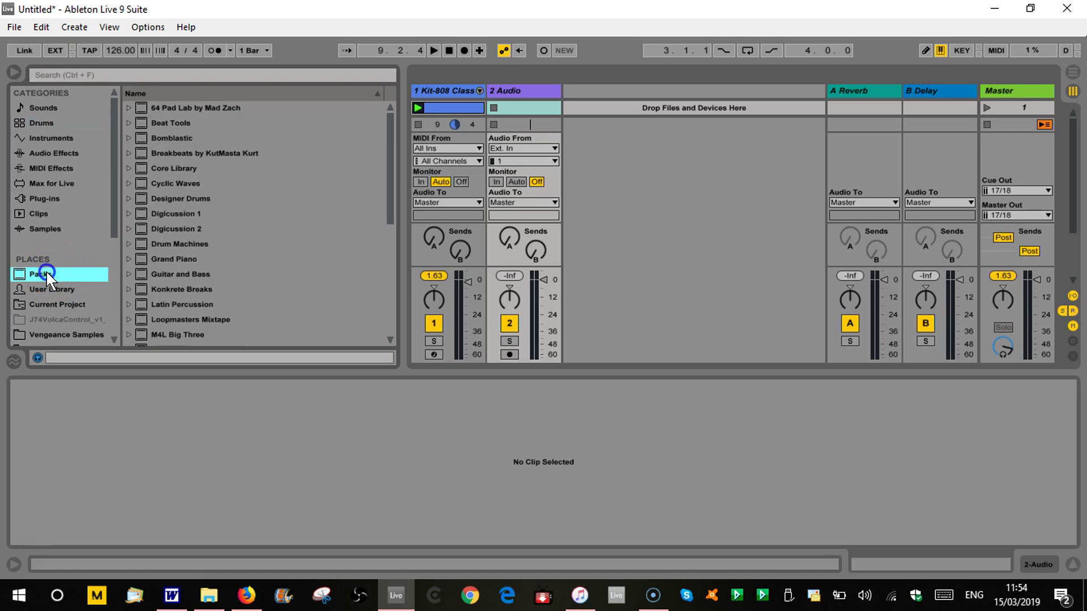
scroll(225, 271, down, 1)
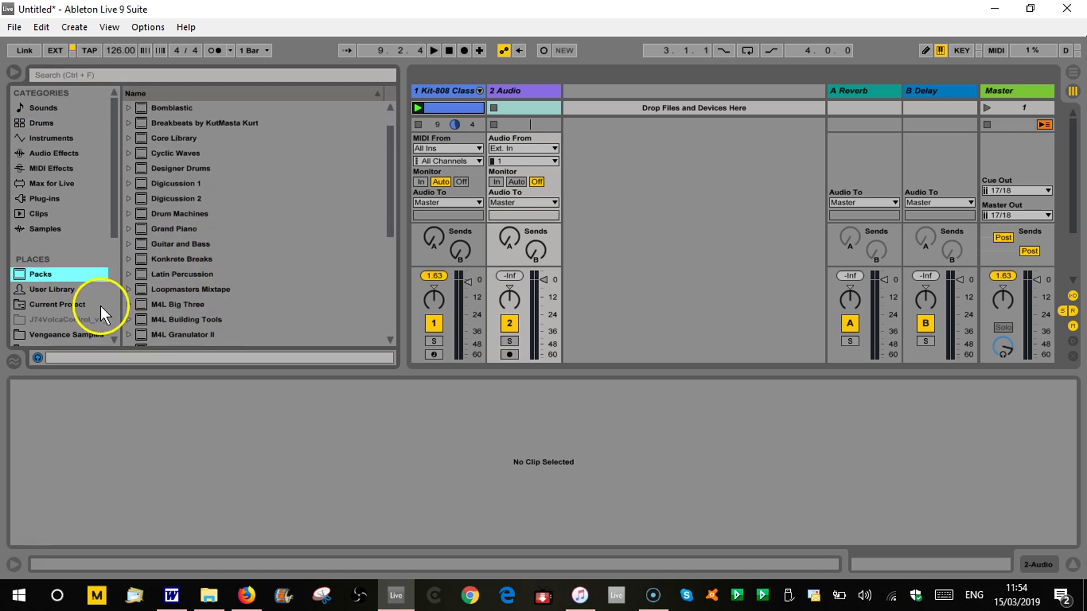
click(128, 290)
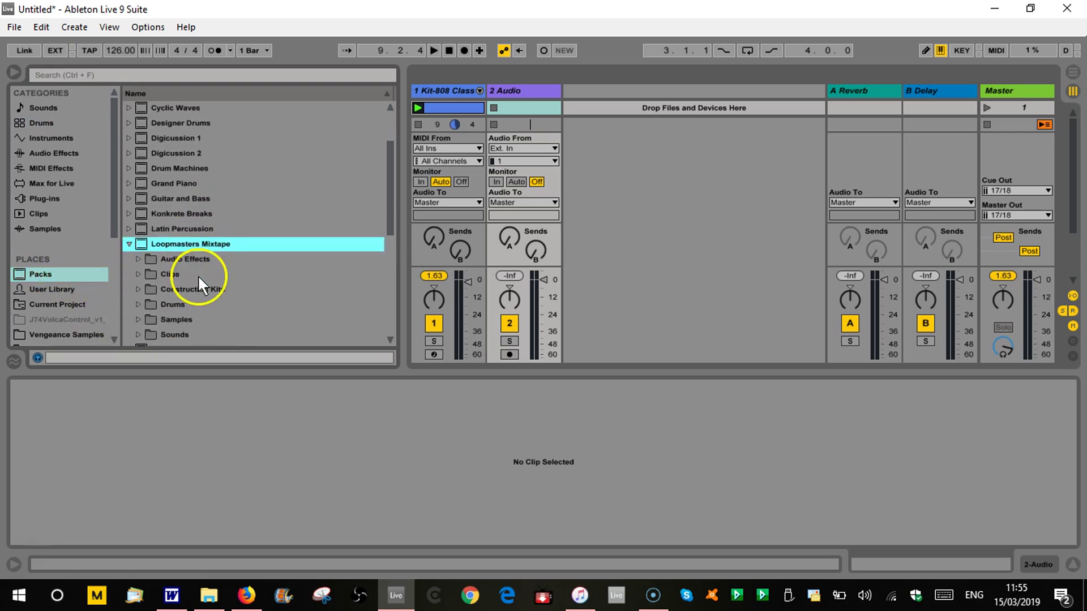
scroll(198, 277, down, 1)
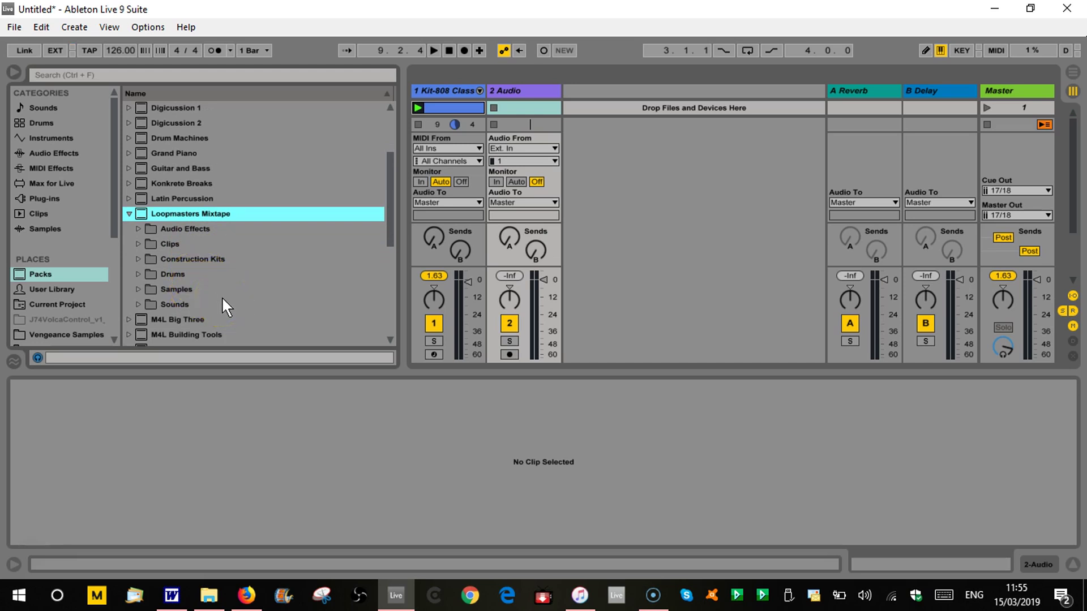
click(138, 243)
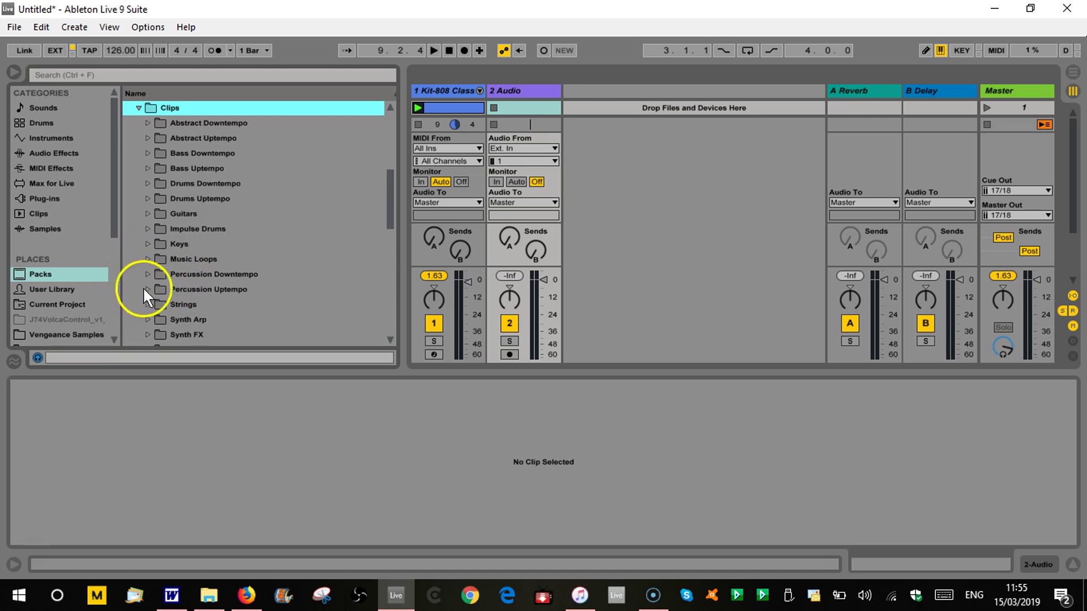
click(147, 289)
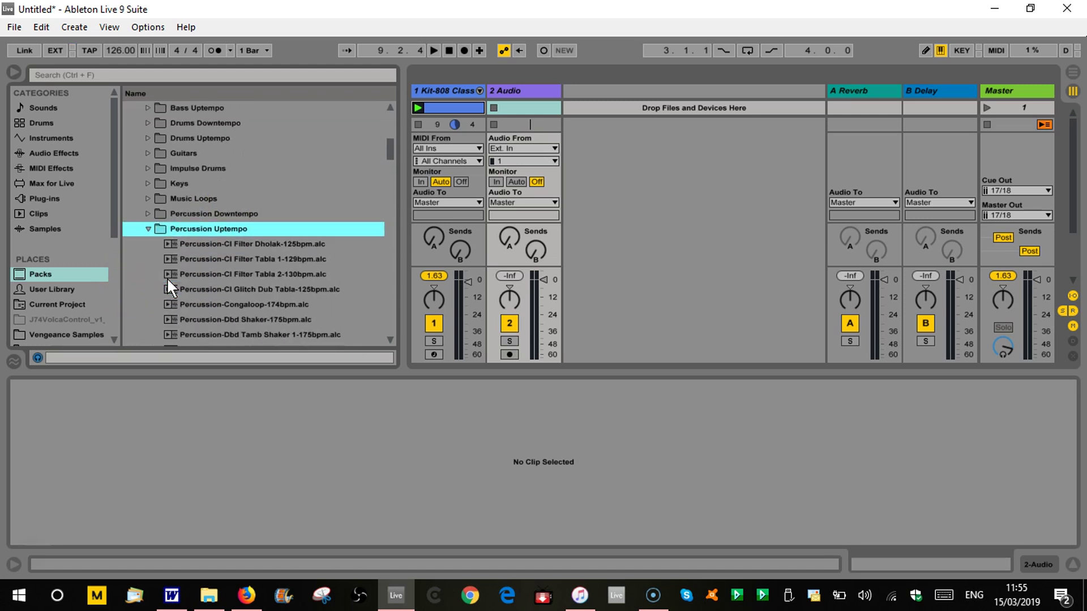
Audition the Glitch Dub Tabla, Dbd Tamb Shaker 1, Dbd Tamb and Dbd Tamb Shaker 2 loops.
click(440, 91)
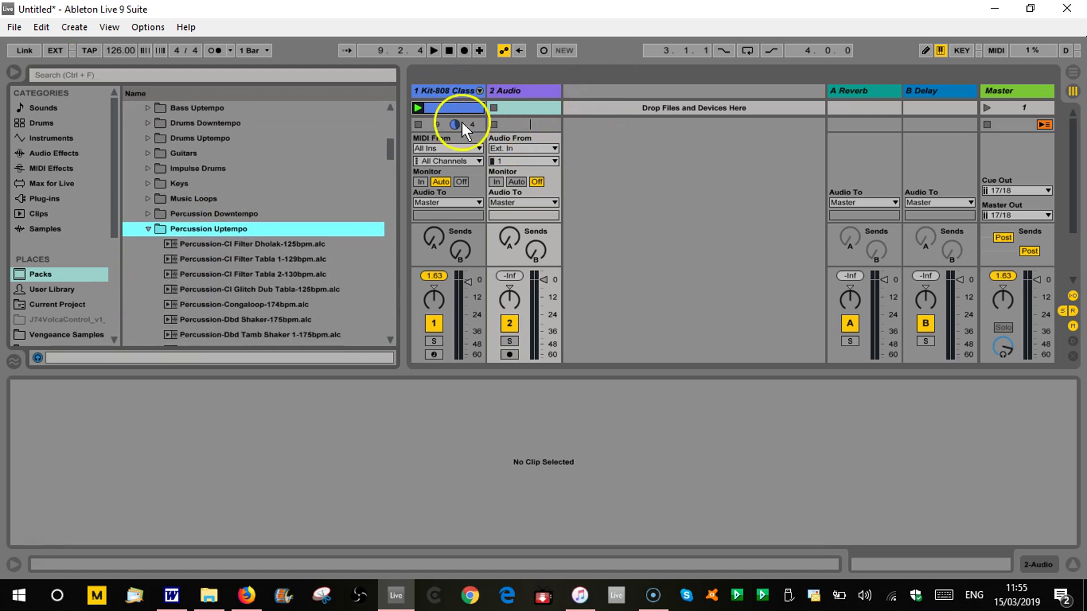
scroll(270, 271, down, 2)
click(231, 258)
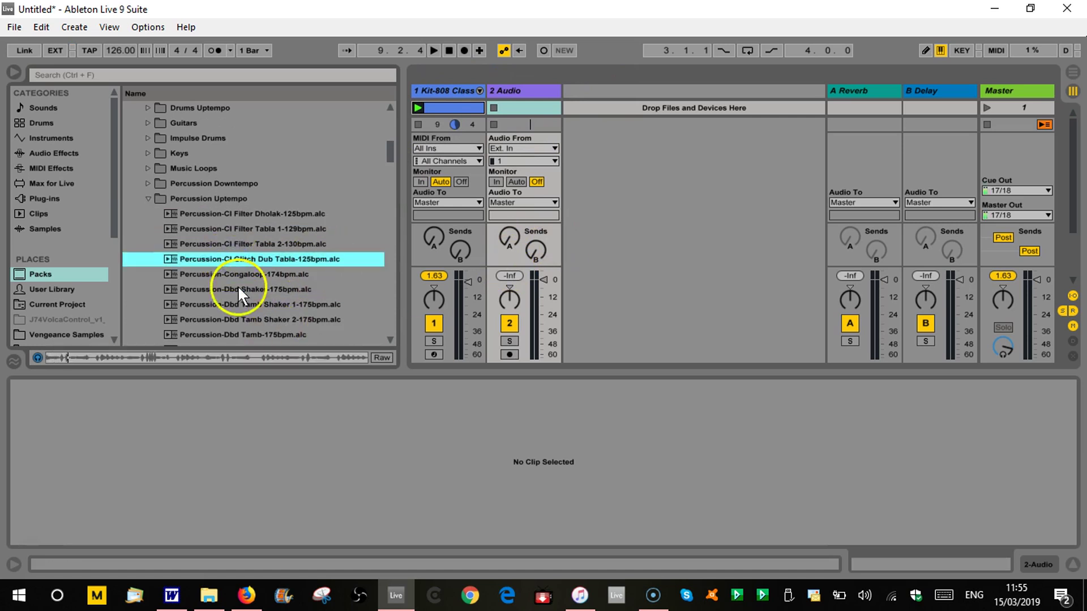
click(240, 302)
scroll(240, 301, down, 4)
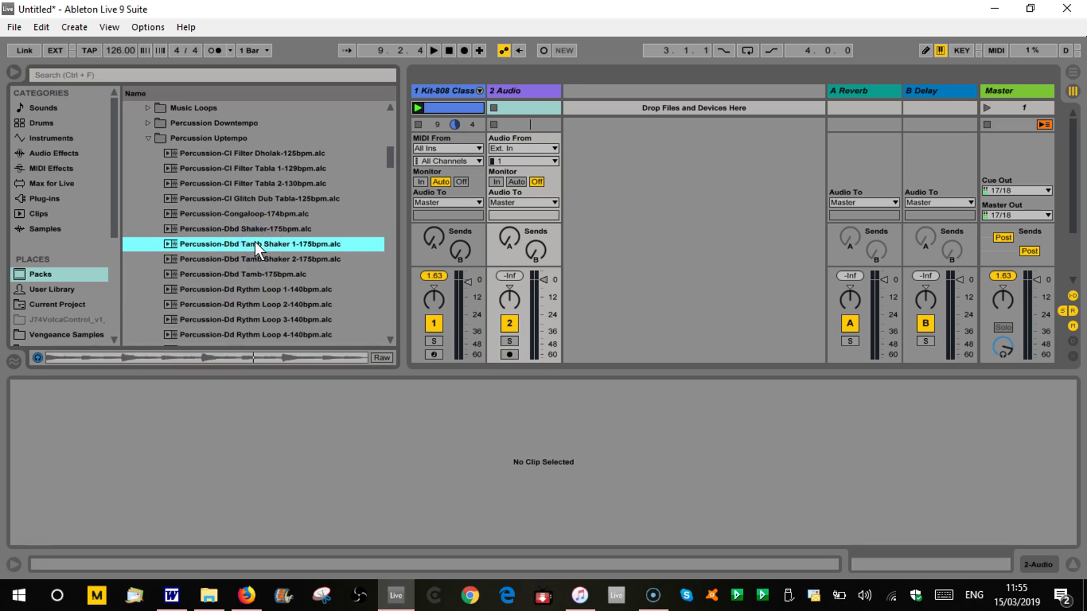
click(265, 275)
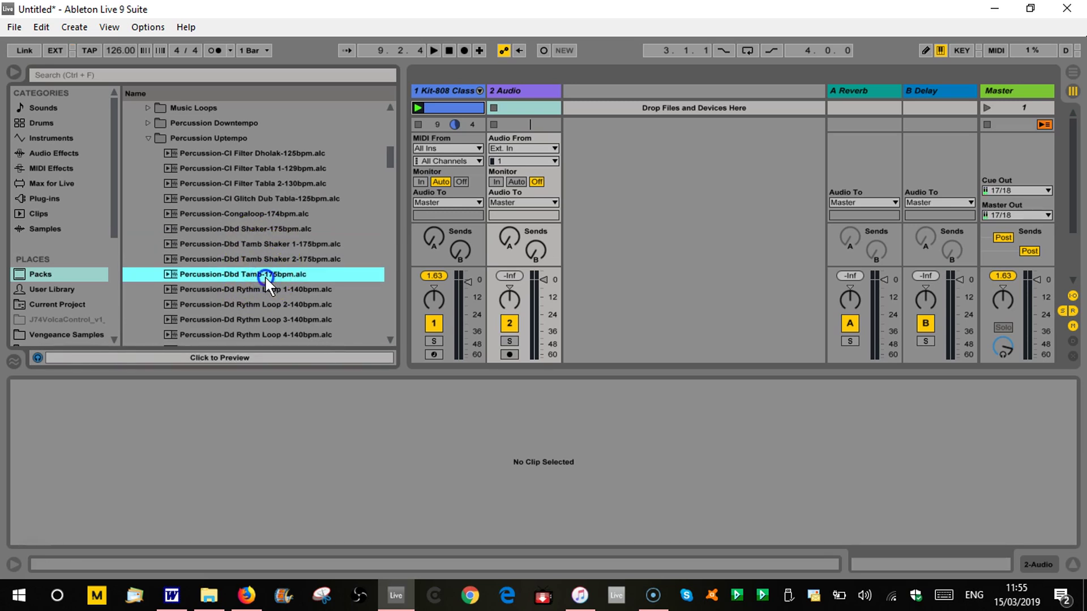
click(261, 258)
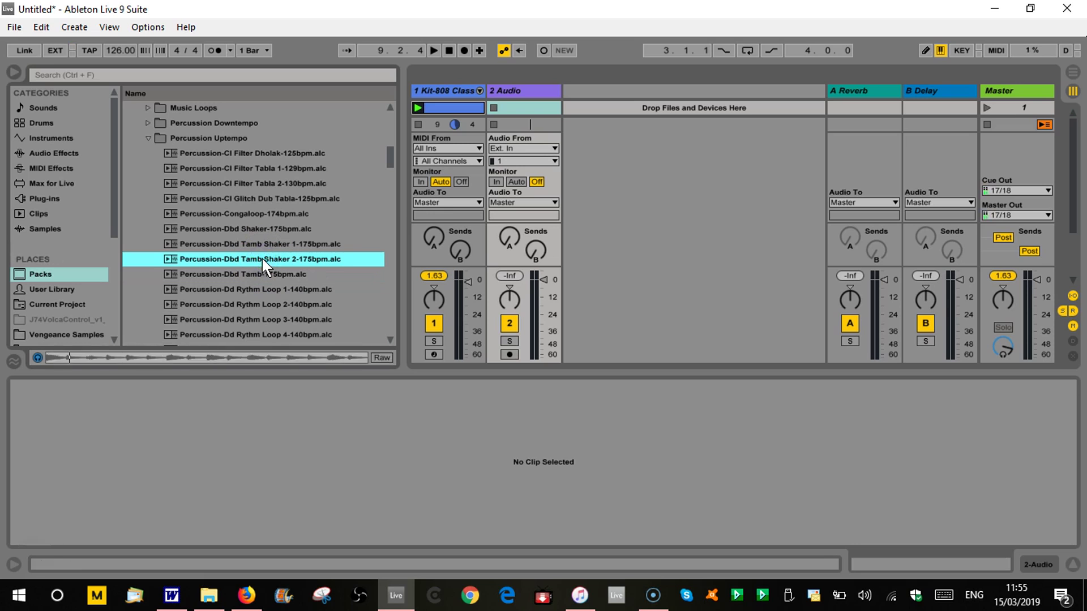
Preview Dbd Tamb Shaker 2 over the playing 808 drum clip, then stop playback.
click(455, 124)
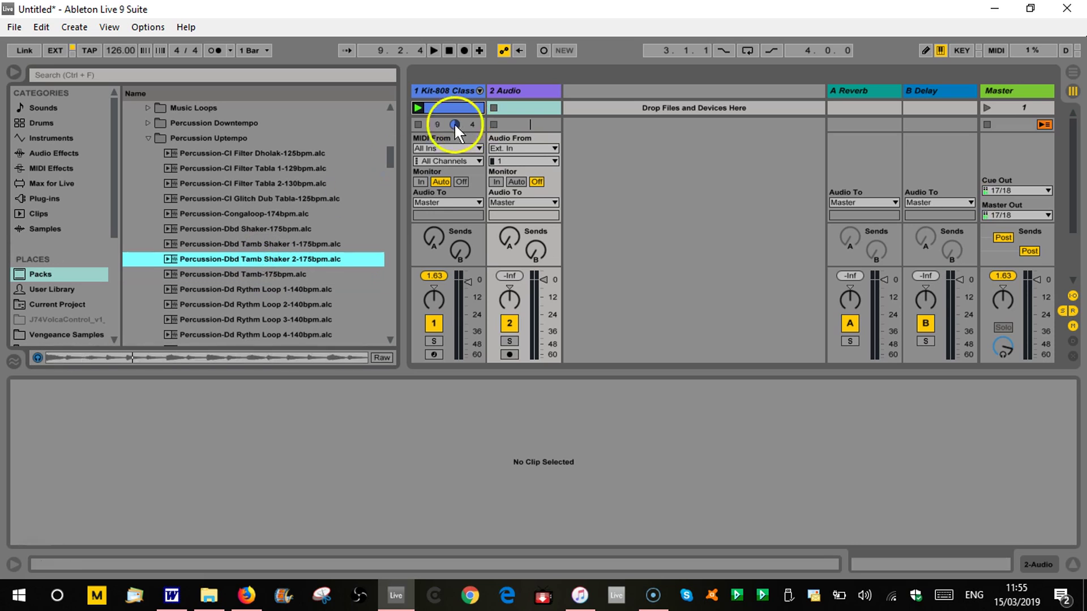
click(419, 107)
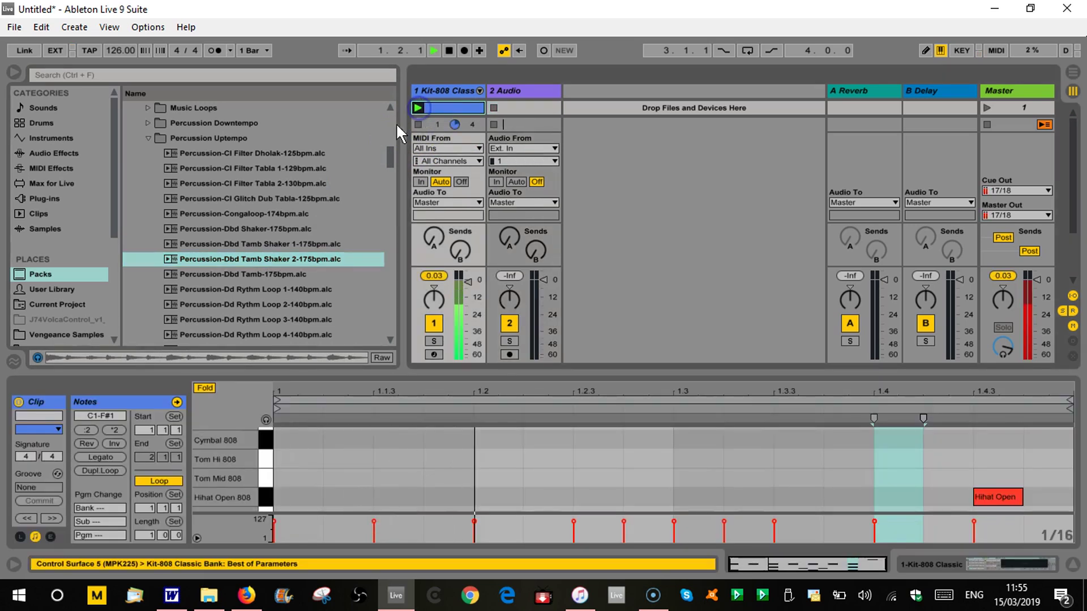
click(273, 255)
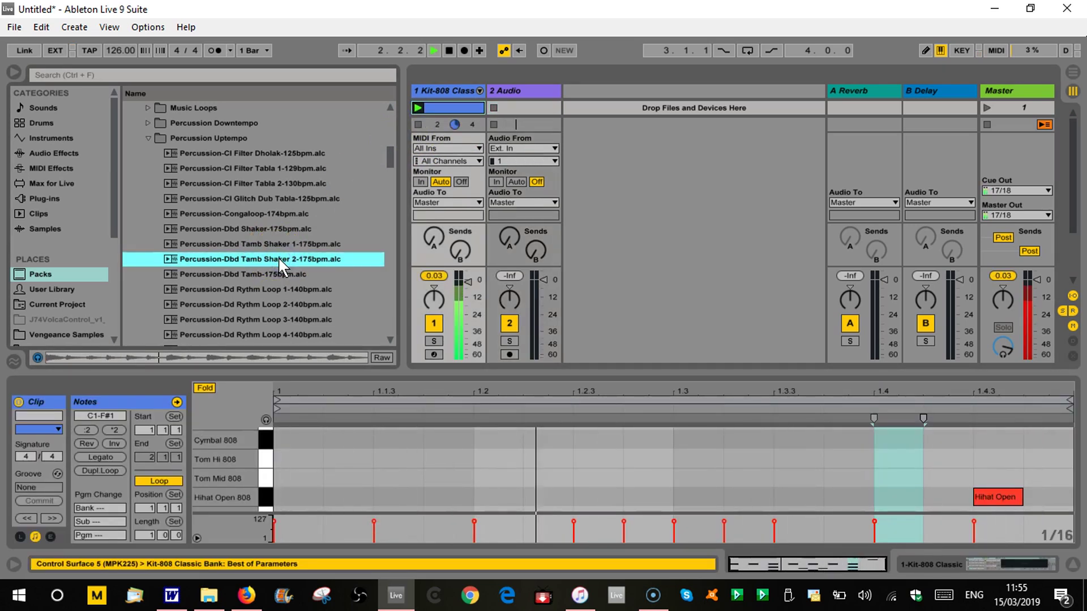
click(447, 50)
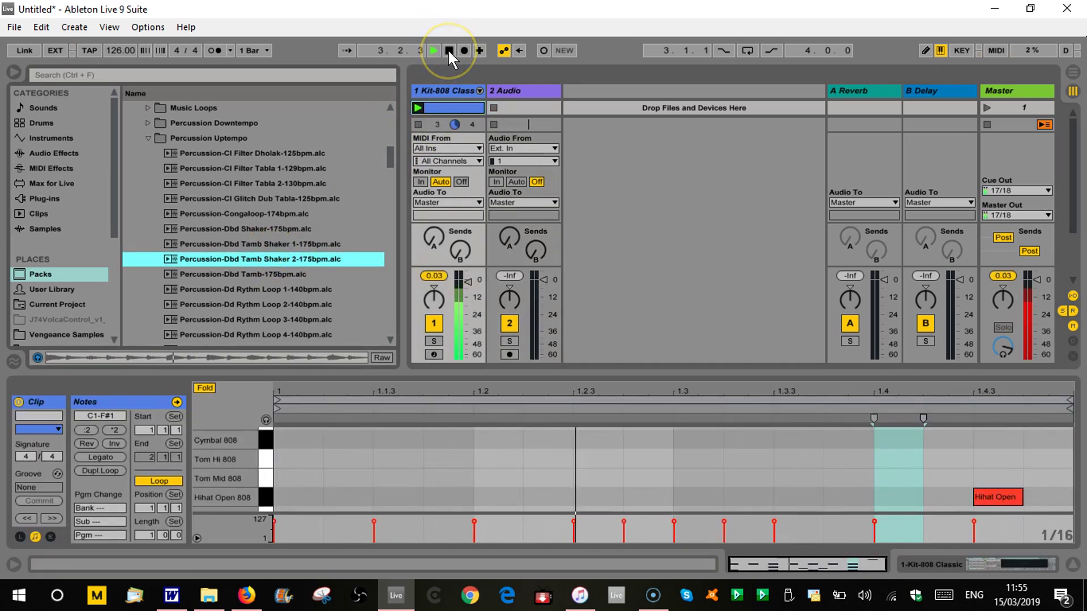
click(447, 49)
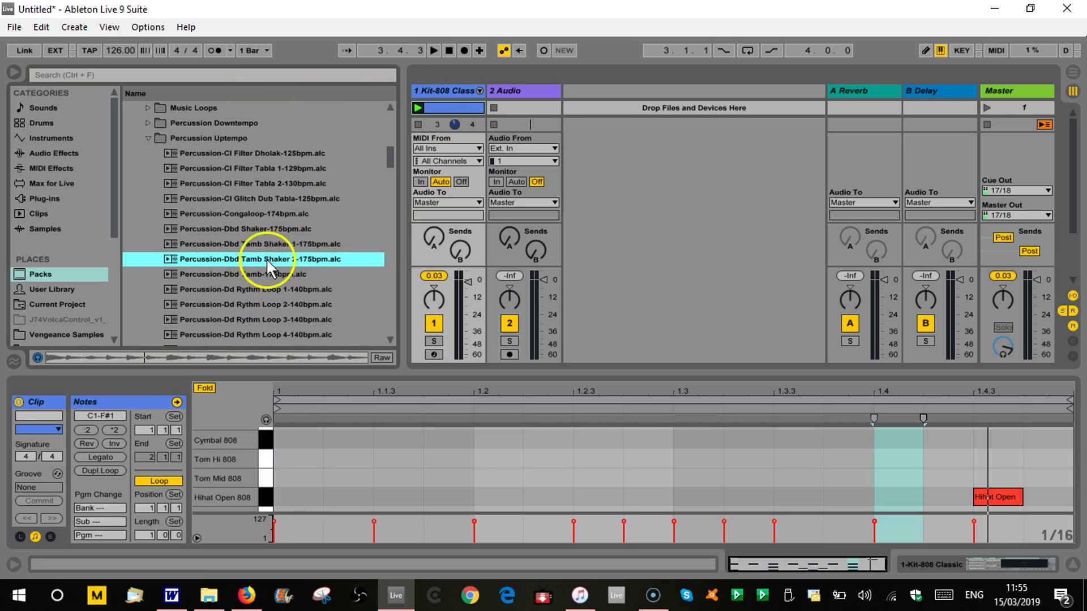
click(206, 140)
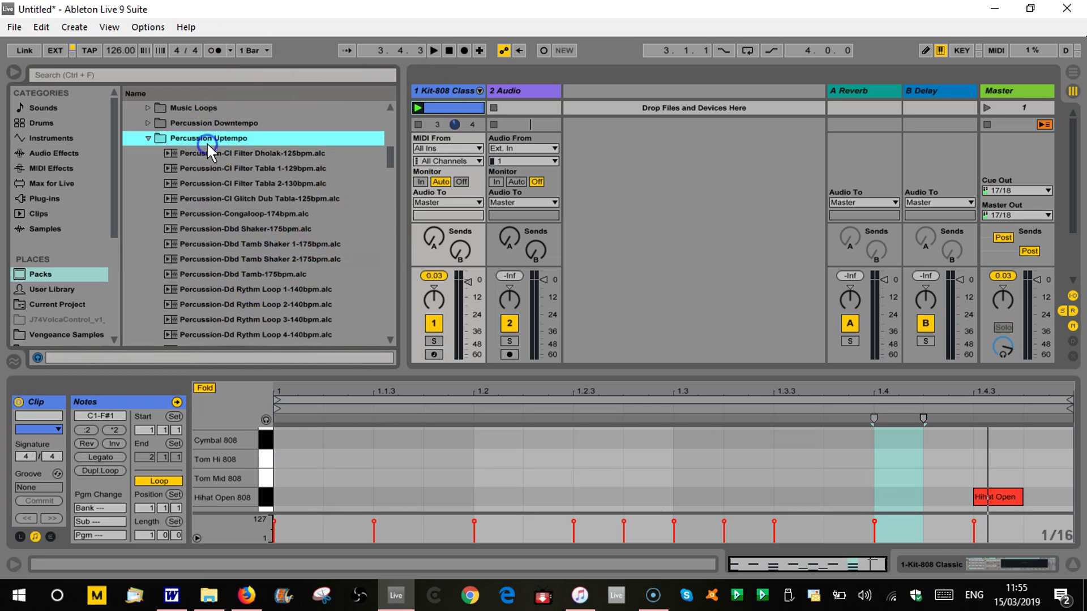
click(417, 107)
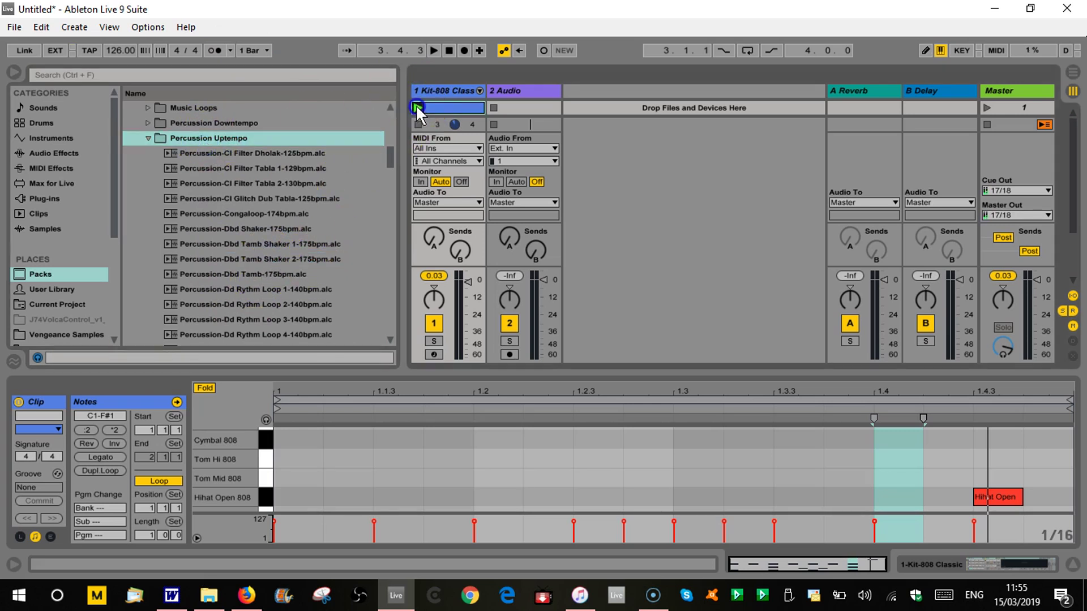
click(265, 259)
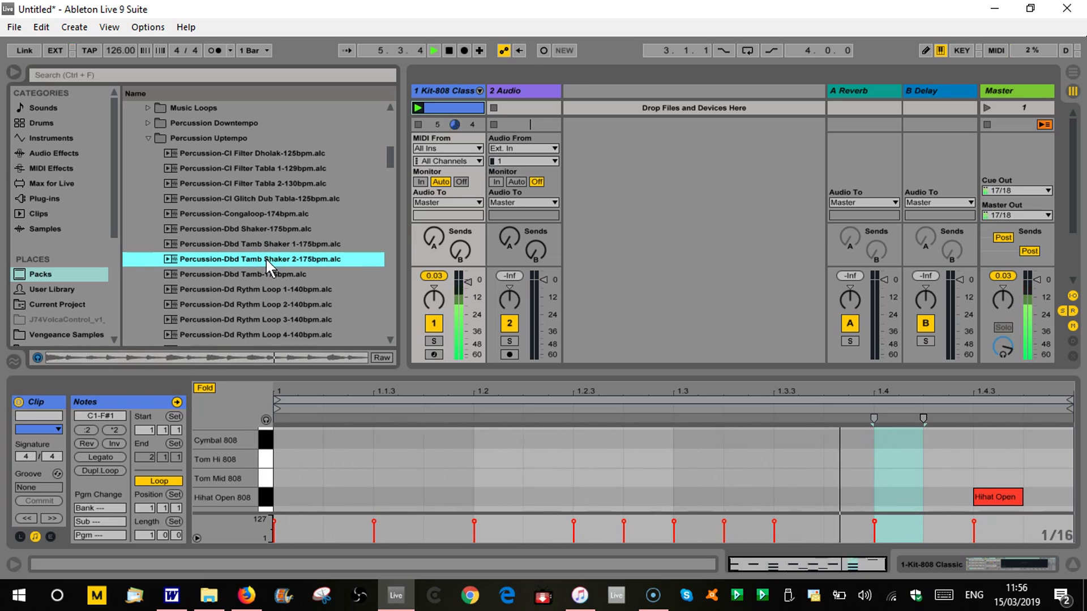
key(space)
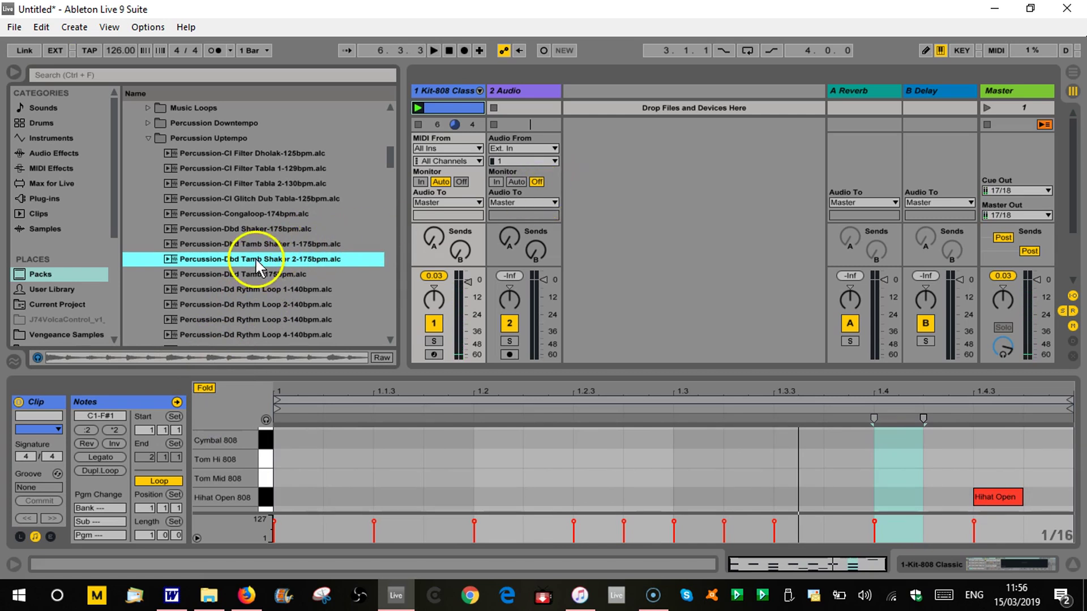
Drop the Dbd Tamb Shaker 2-175bpm loop into the 2 Audio track and set its warp mode to Complex Pro.
drag(258, 259, 518, 109)
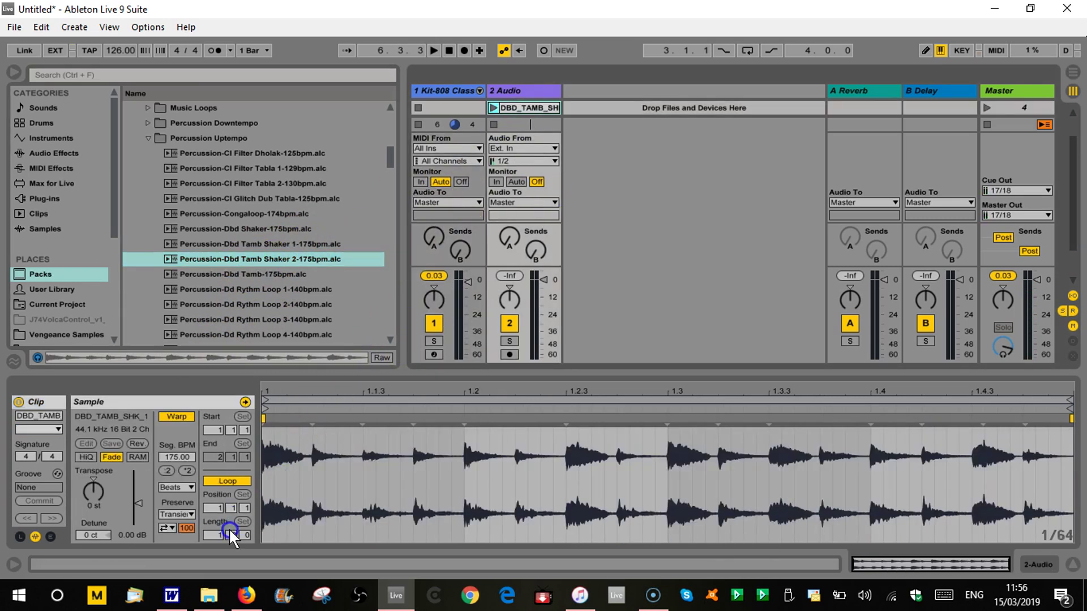
click(189, 486)
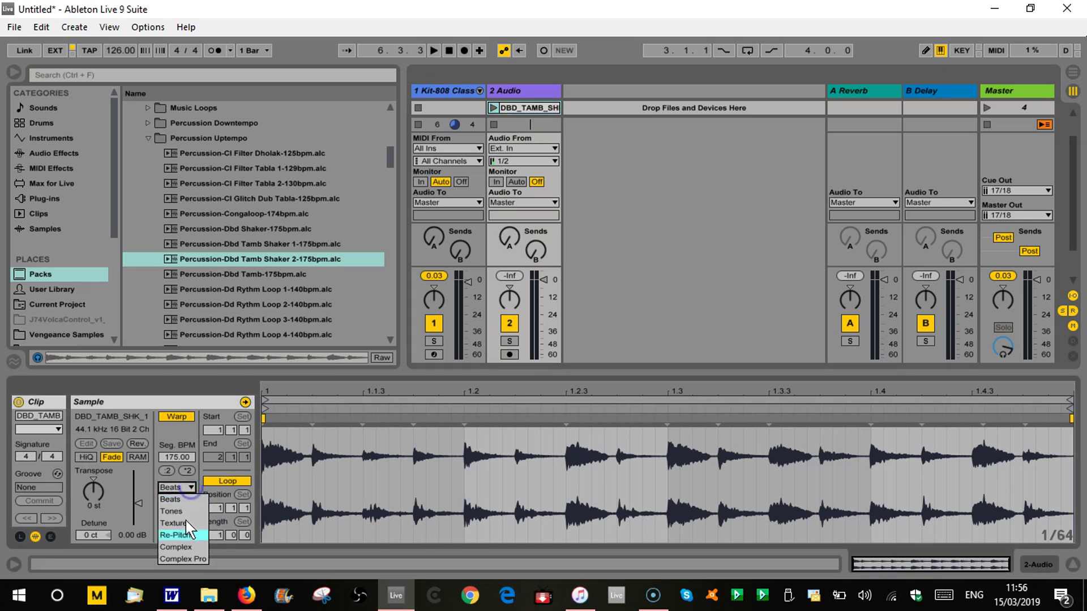
click(189, 559)
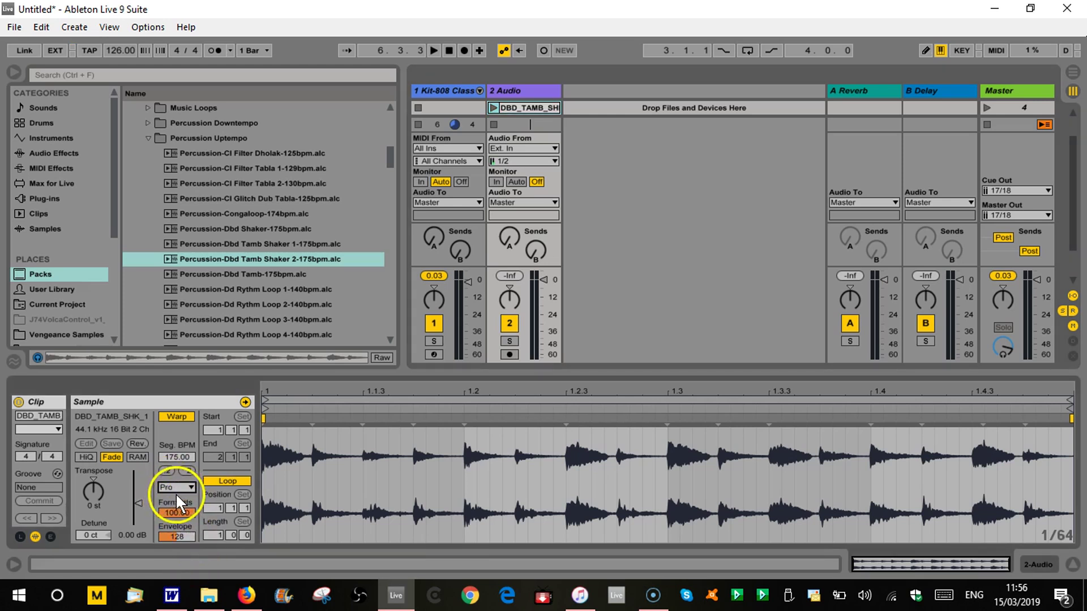
click(1072, 564)
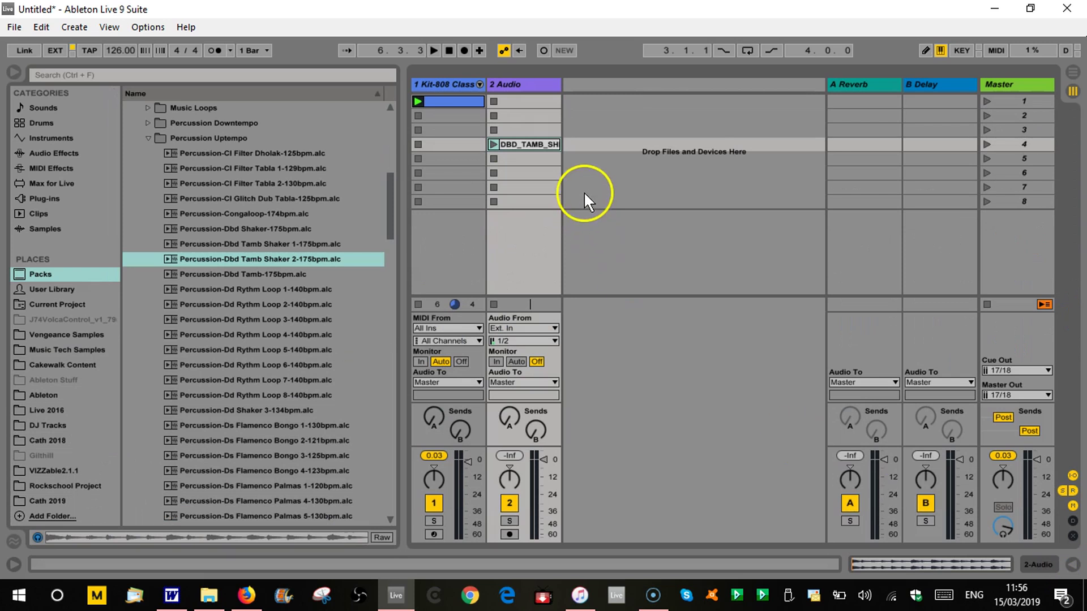
Move the DBD_TAMB_SHK clip from slot 4 to scene 1 and launch it alongside the drums.
click(520, 94)
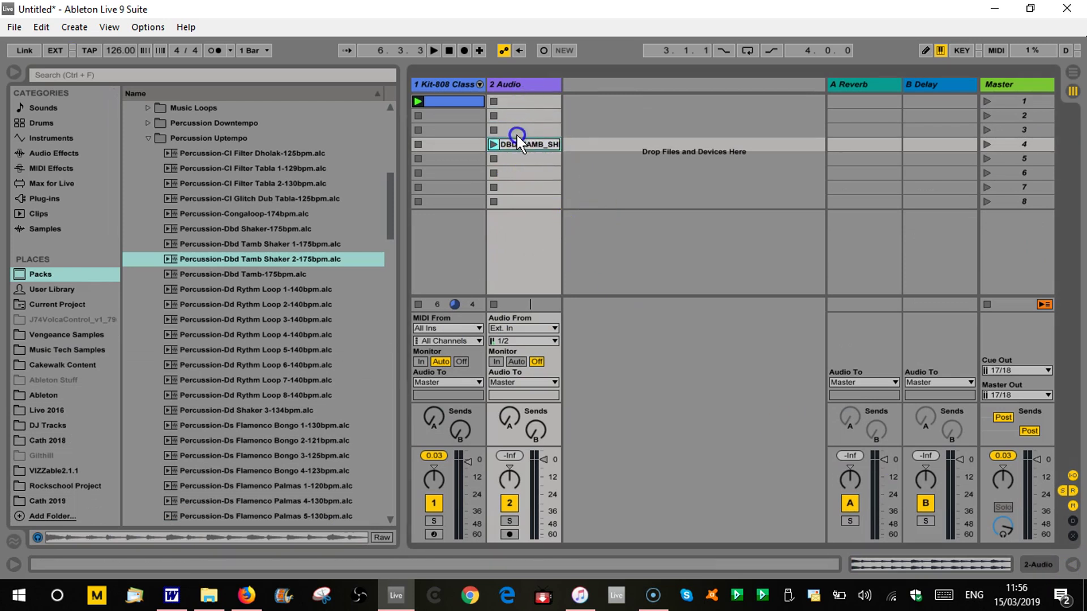
drag(516, 138, 513, 101)
click(494, 101)
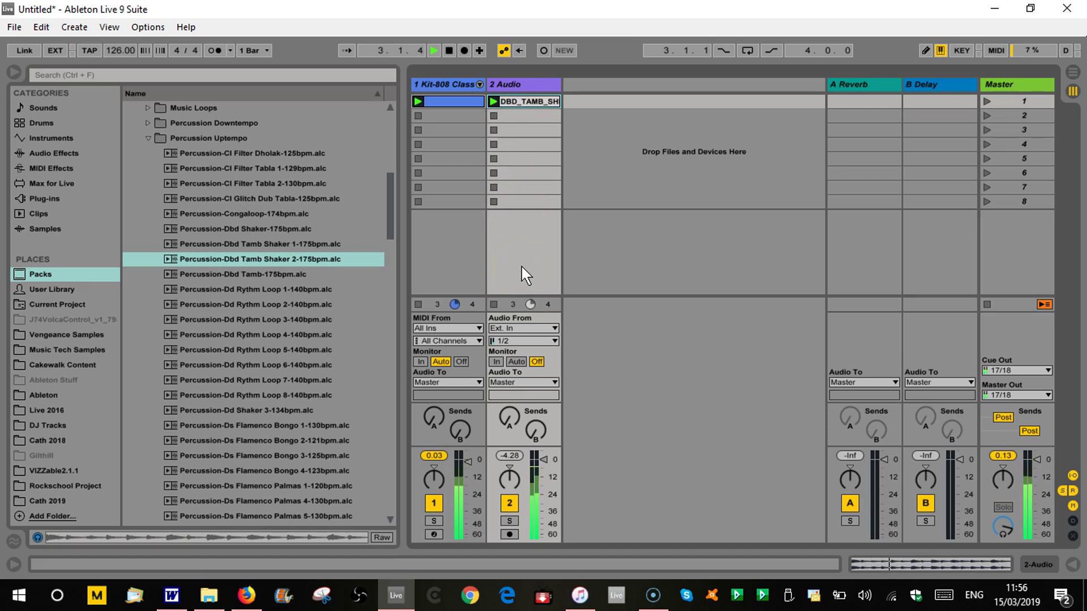
drag(499, 163, 506, 121)
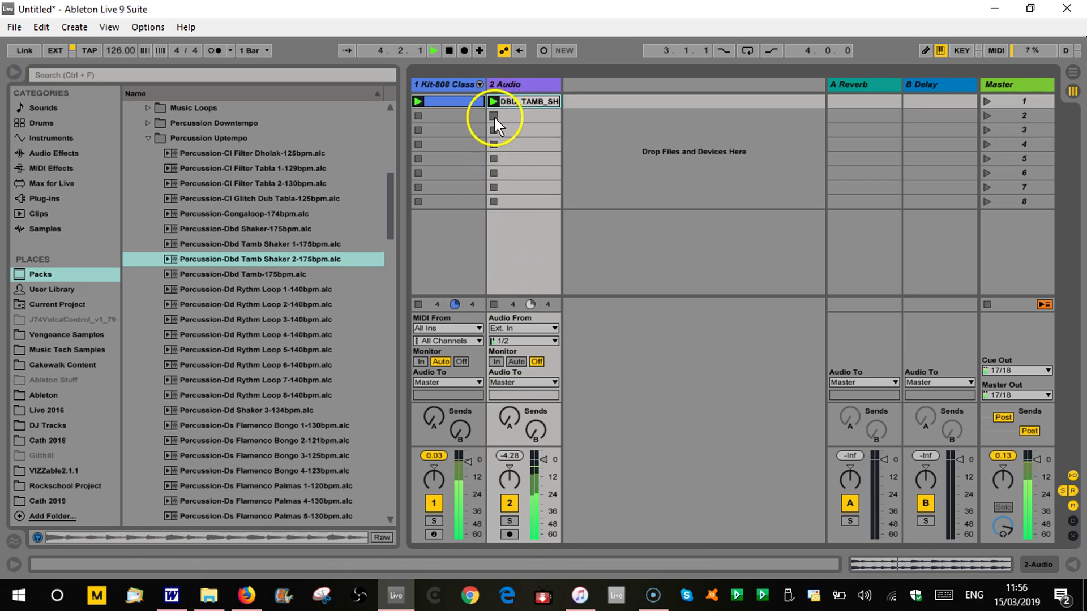
click(492, 116)
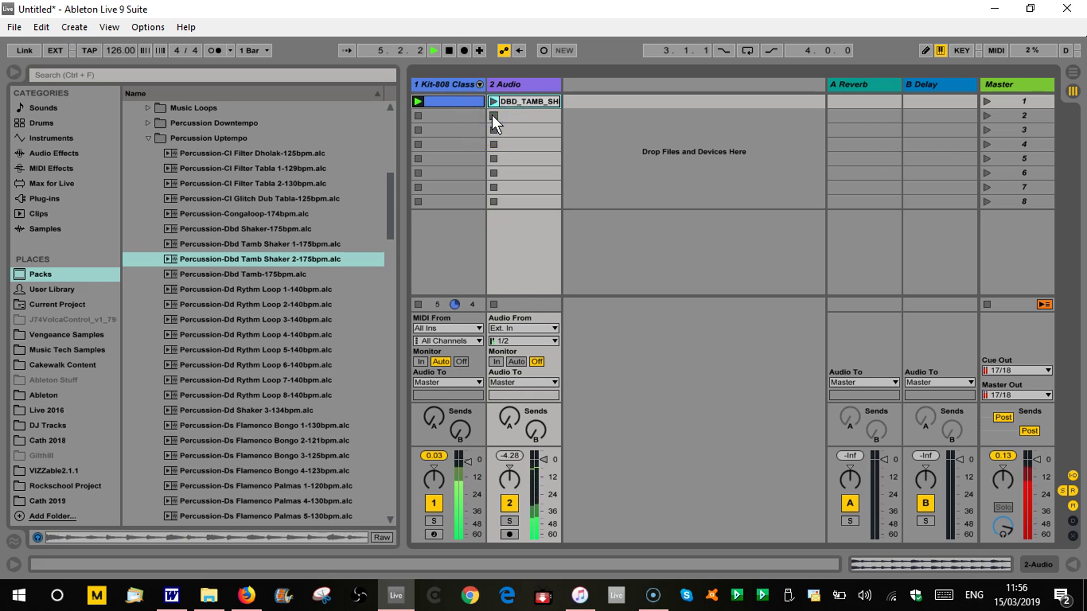
click(492, 102)
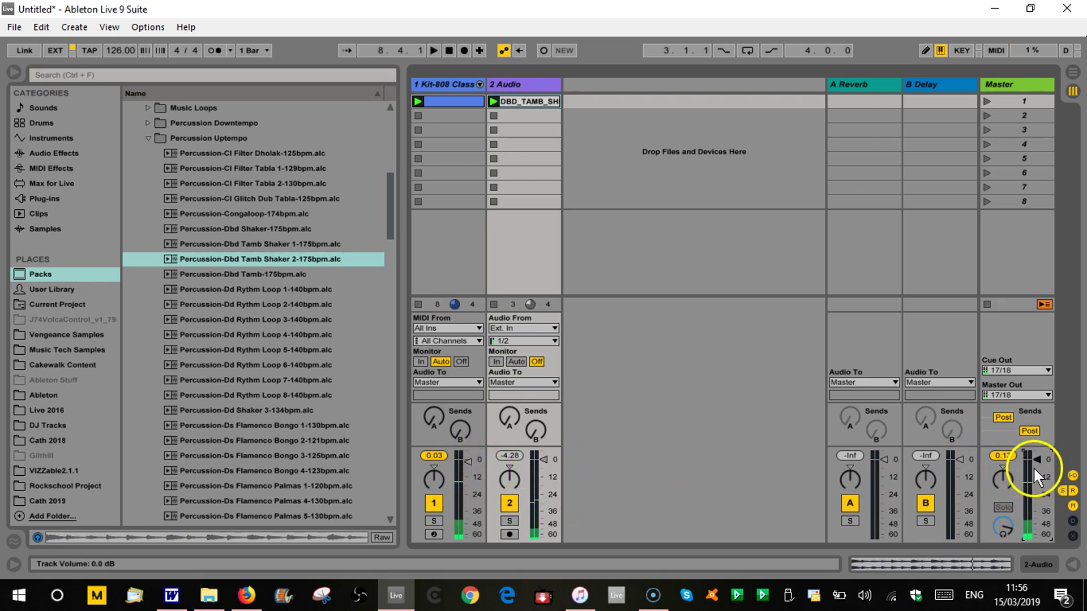
Lower the master slightly, then set the drum track to -1.17 dB and the tambourine to -4.28 dB.
drag(1038, 456, 1033, 461)
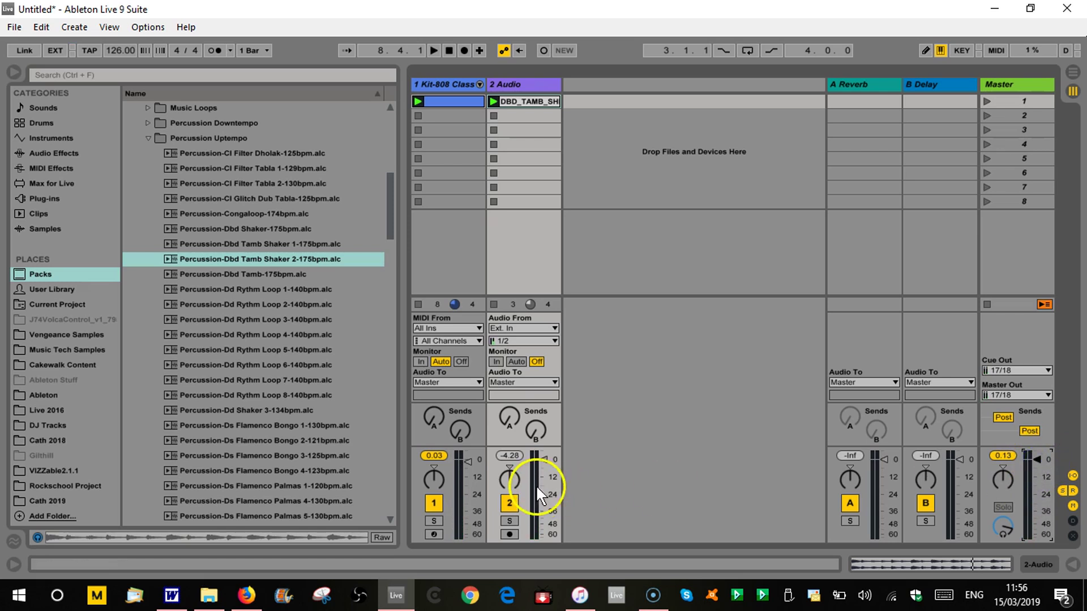
mouse_move(458, 464)
mouse_down()
mouse_move(466, 458)
mouse_move(467, 475)
mouse_up()
key(space)
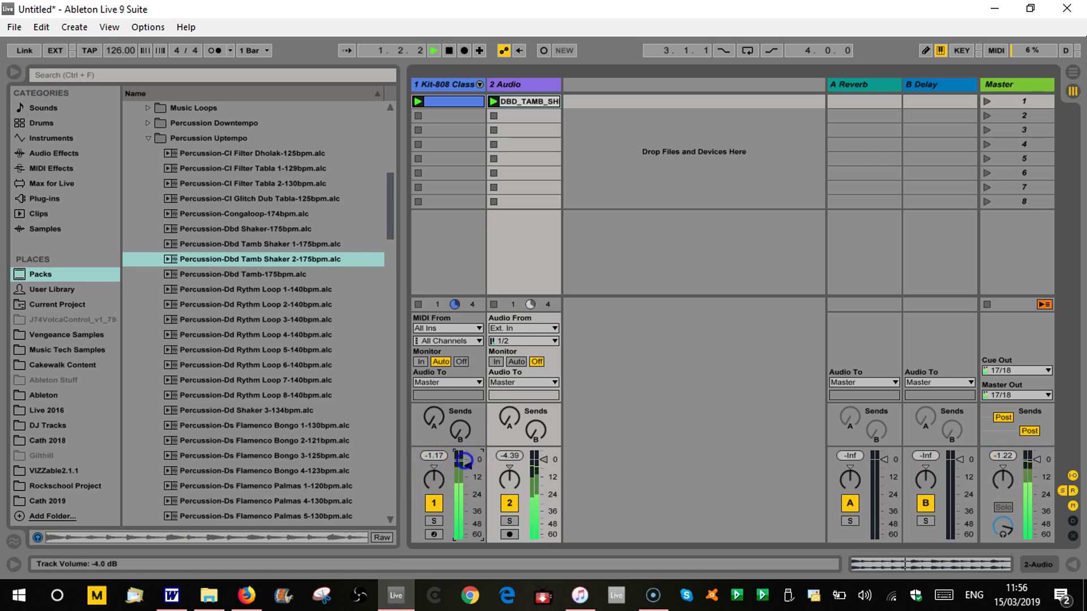
click(542, 461)
drag(541, 461, 540, 470)
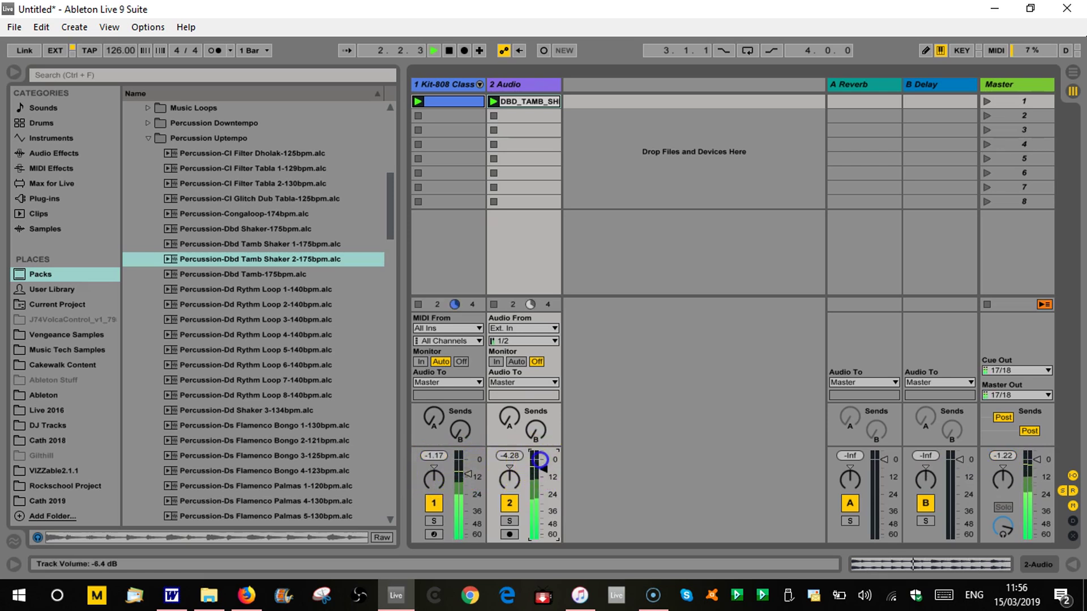
click(887, 465)
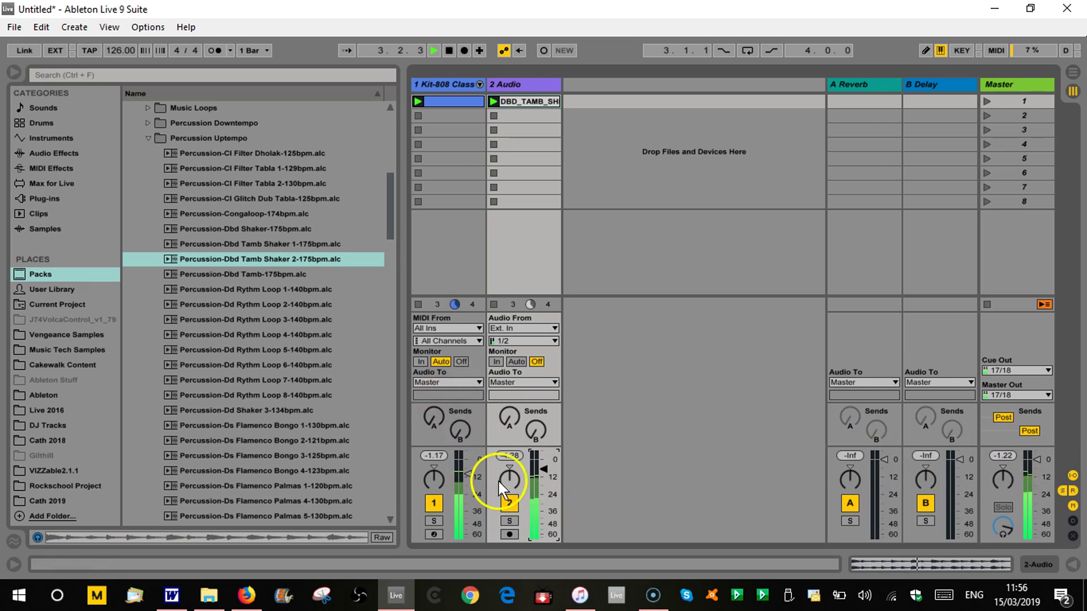
click(481, 467)
drag(470, 472, 470, 467)
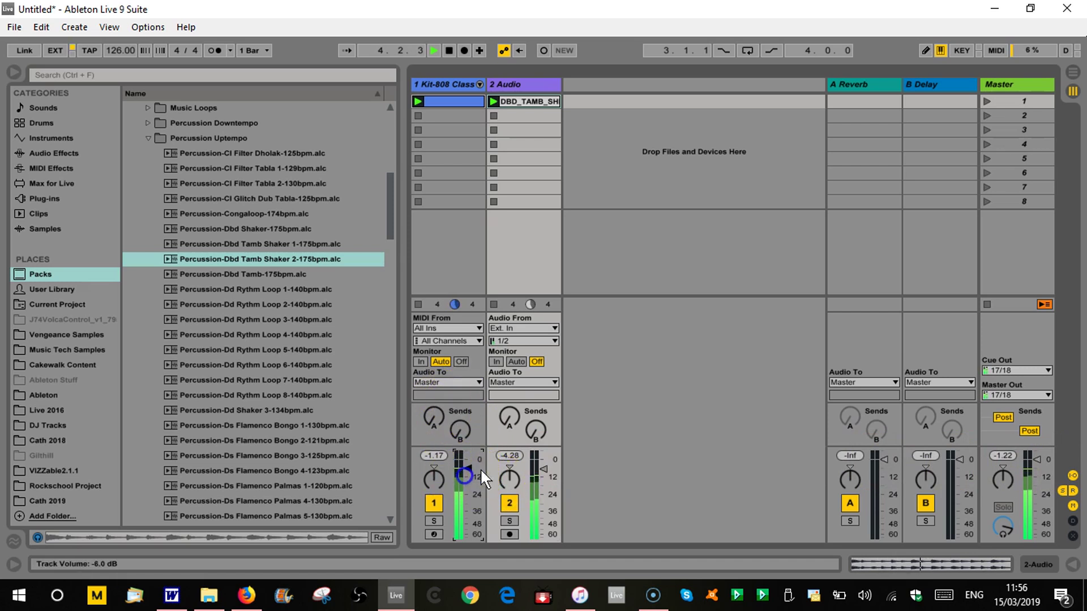
click(544, 469)
drag(545, 469, 544, 474)
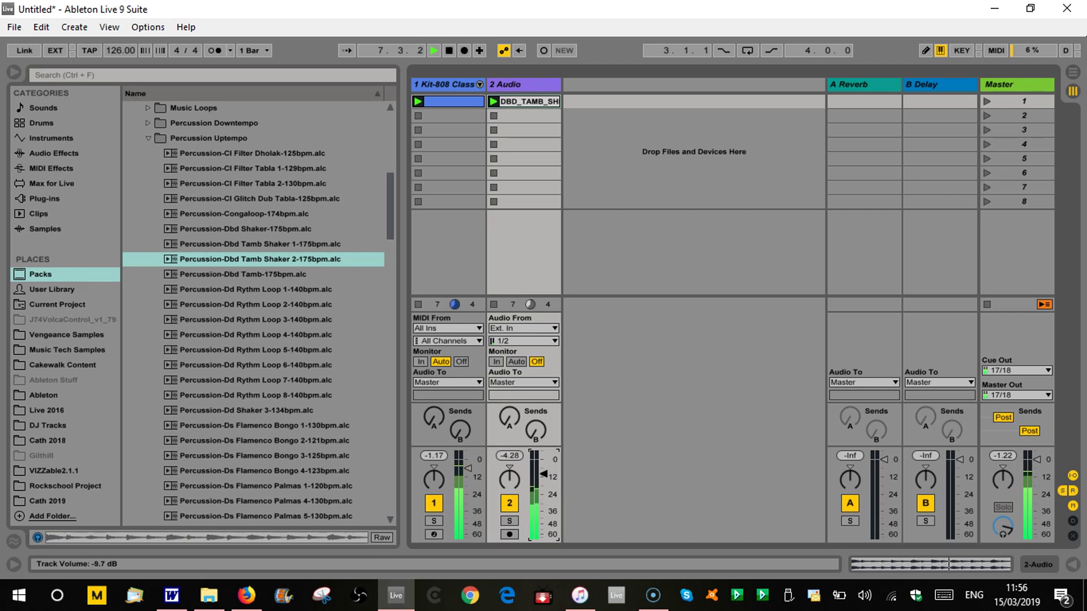
Add Tom Hi 808 hits at 1.2.3 and 1.3.2 and Cowbell 808 hits at 1.4 and 1.4.3.
double_click(448, 101)
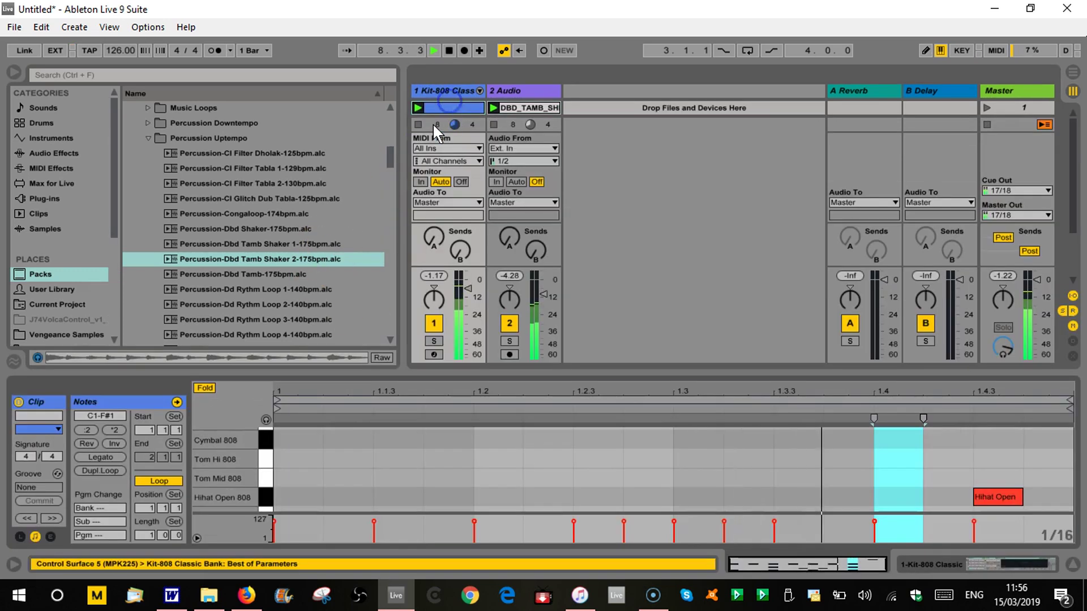
drag(703, 368, 681, 161)
click(233, 332)
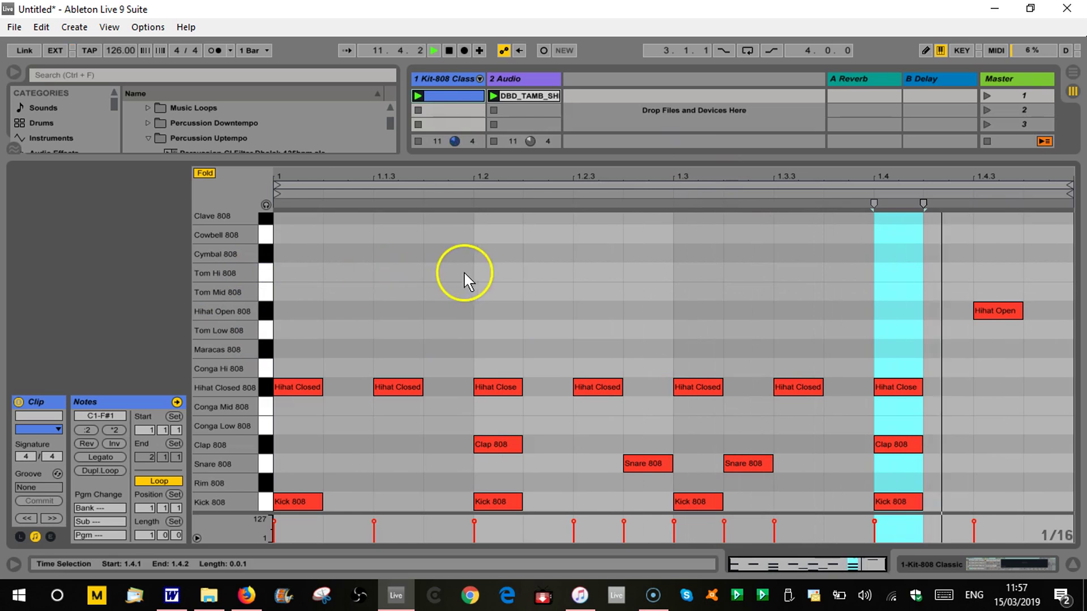
double_click(593, 272)
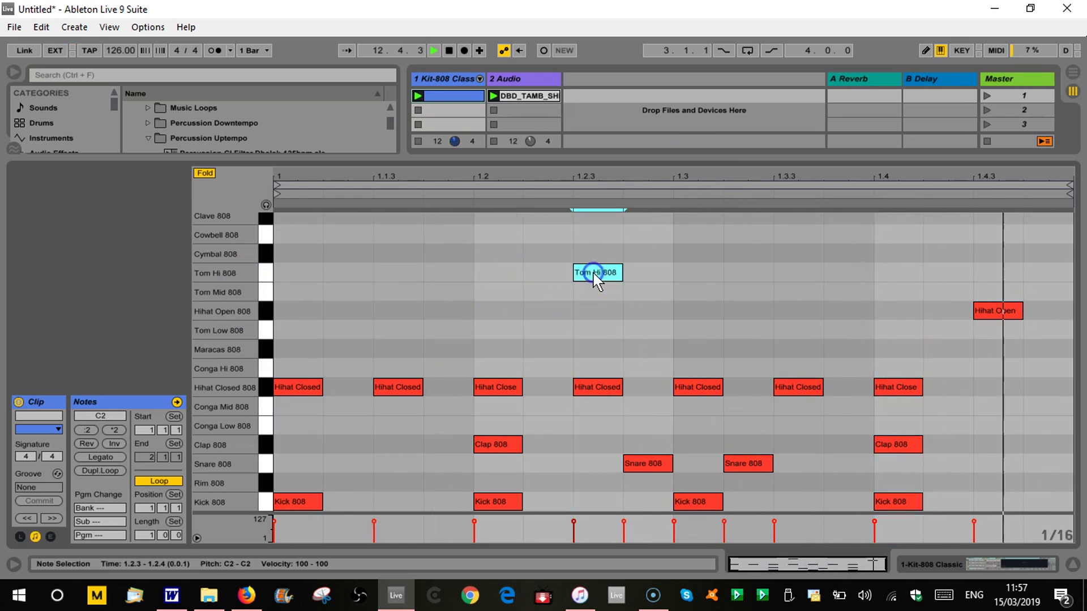
click(755, 271)
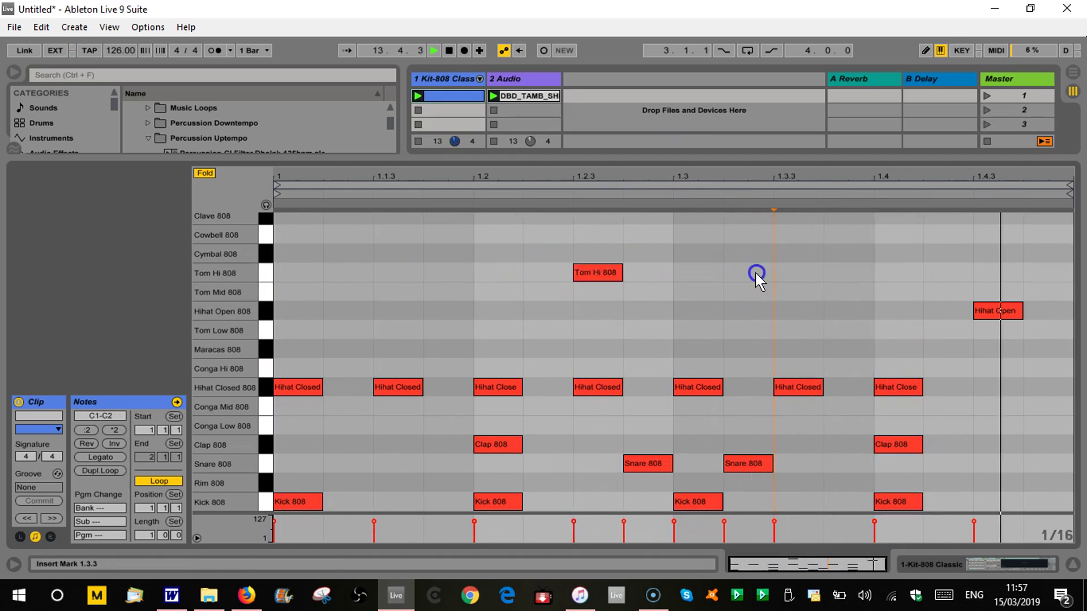
double_click(756, 273)
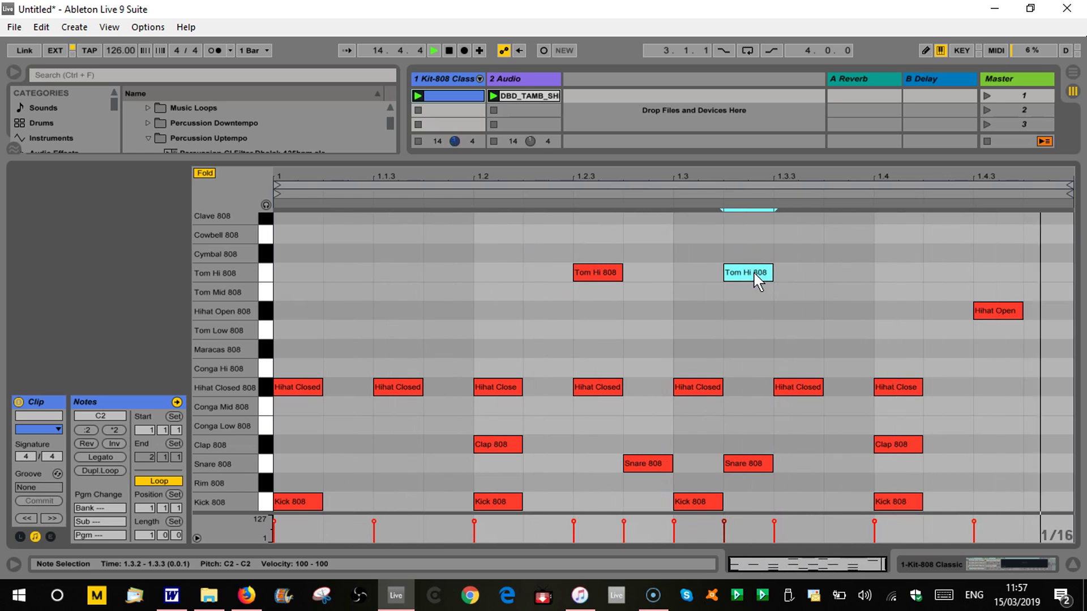
double_click(898, 234)
double_click(983, 234)
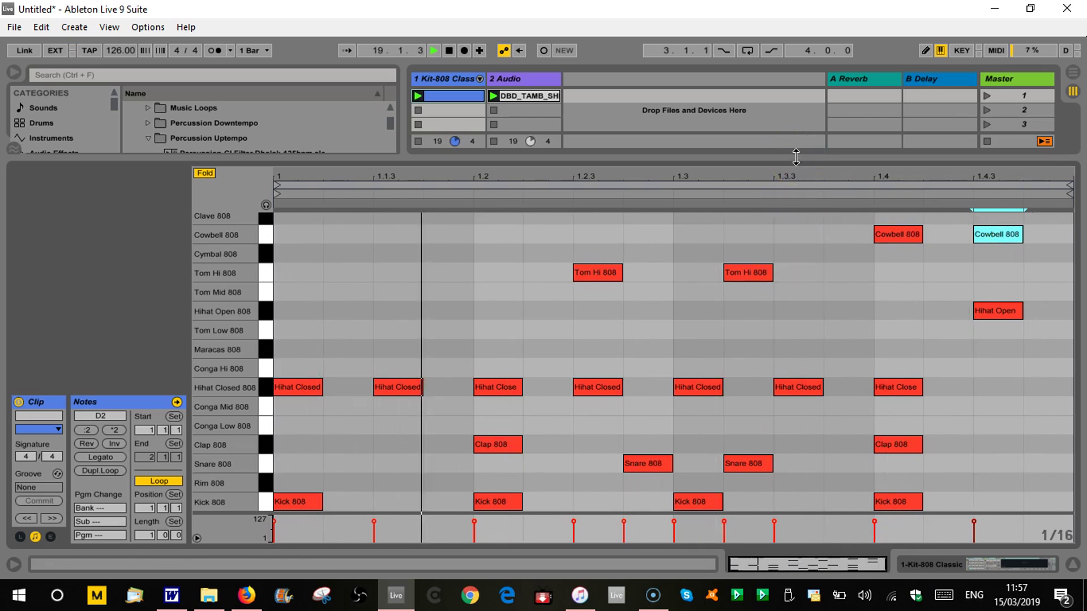
drag(796, 157, 833, 398)
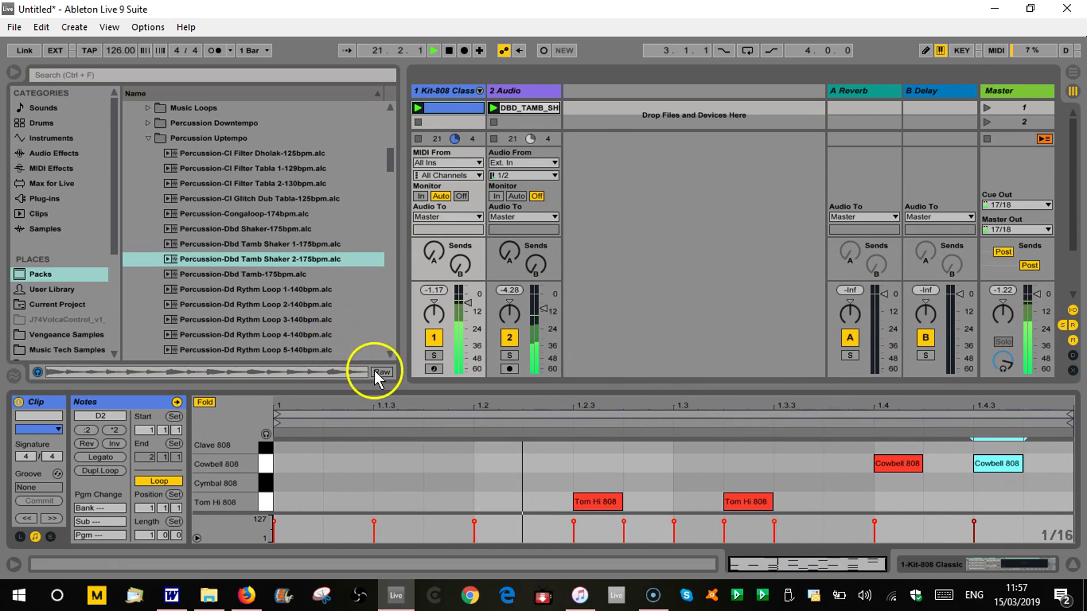
key(space)
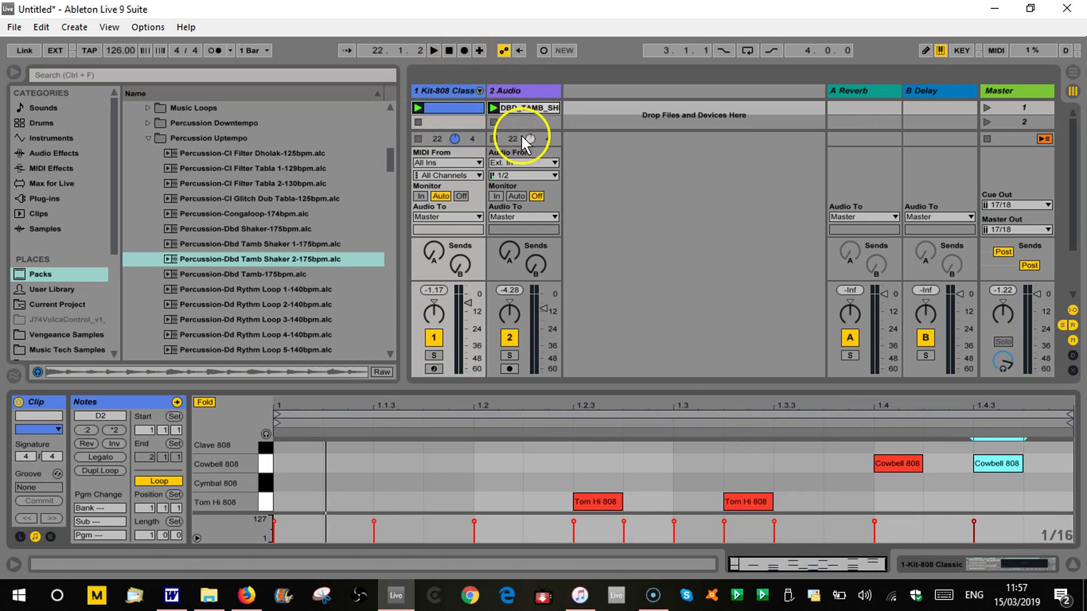
scroll(255, 286, down, 3)
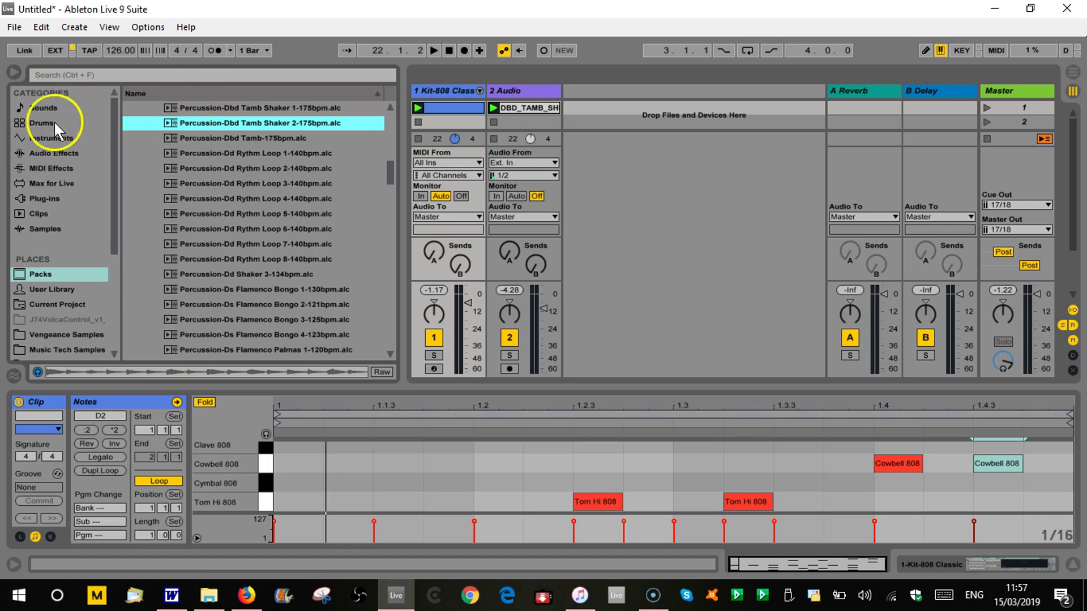
Hide the browser and clip detail, move the tambourine clip to scene 3 and back, then stop both tracks.
click(14, 73)
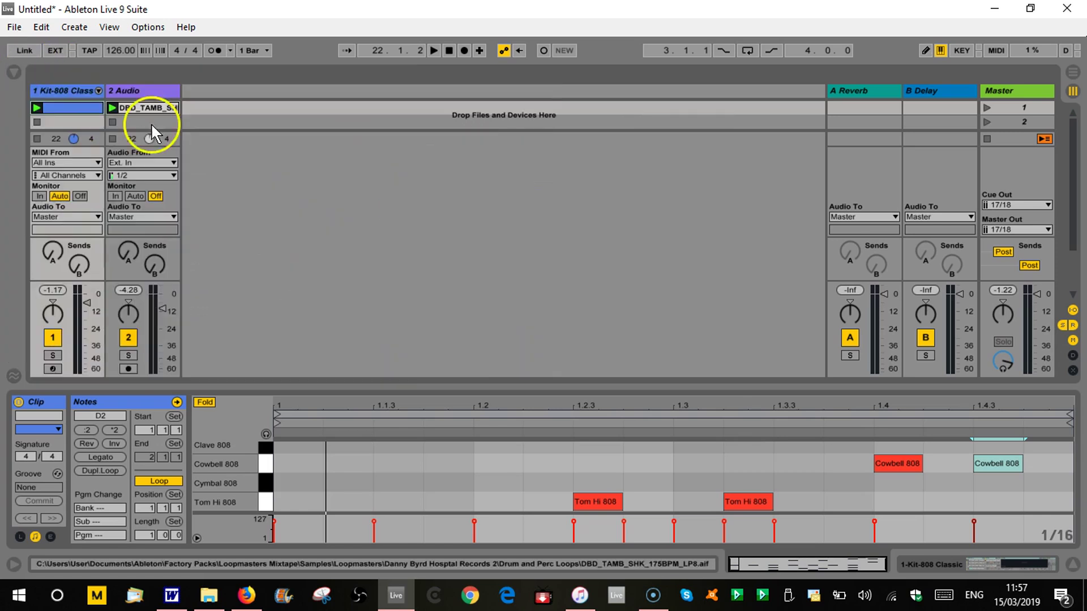
click(1072, 564)
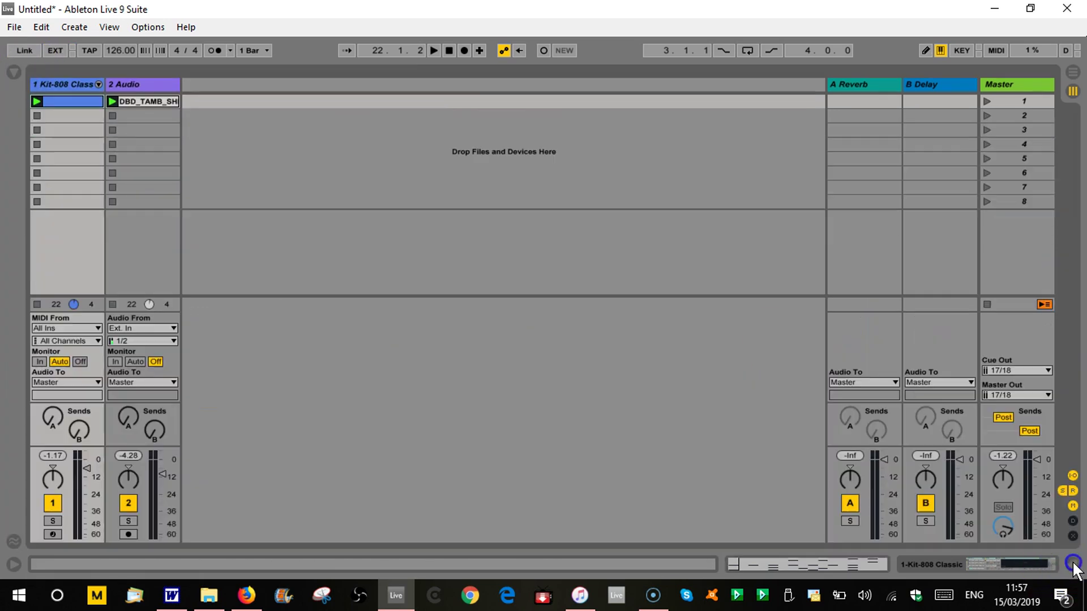
click(146, 101)
drag(137, 100, 139, 131)
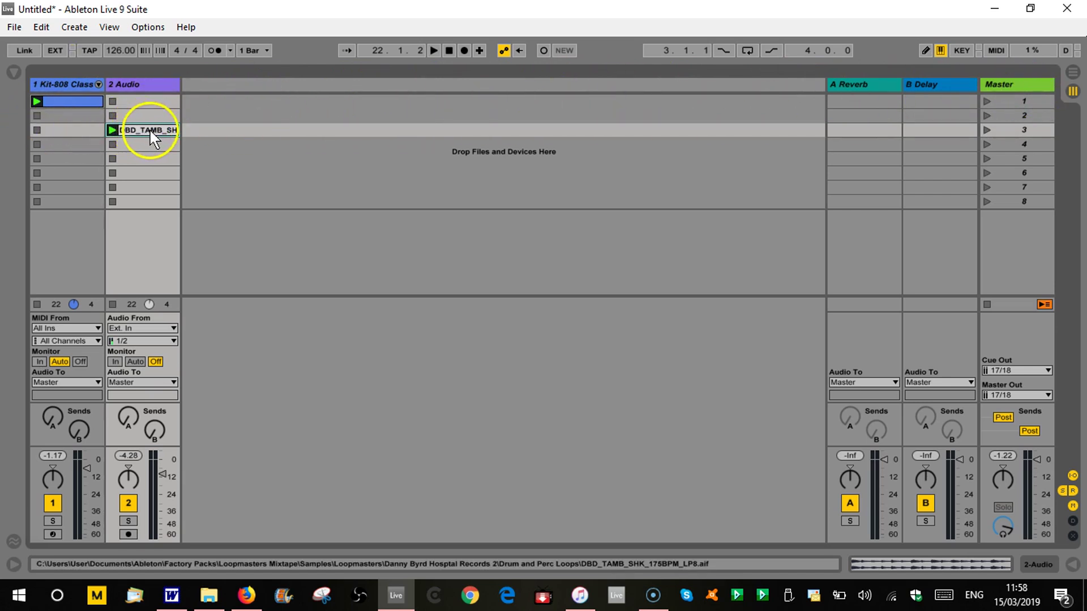
drag(147, 110, 147, 106)
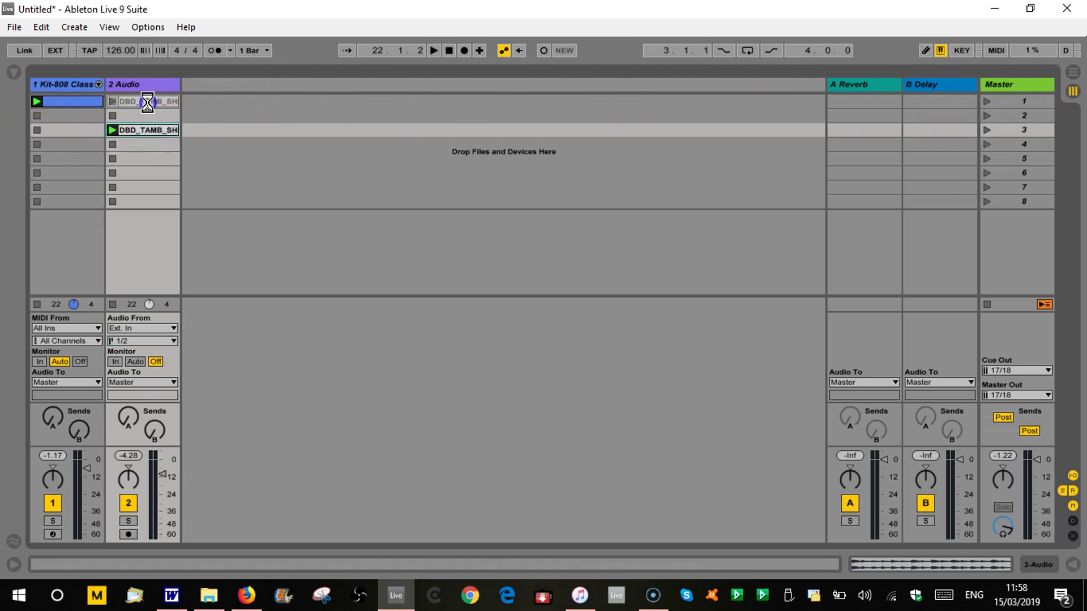
click(38, 202)
click(112, 202)
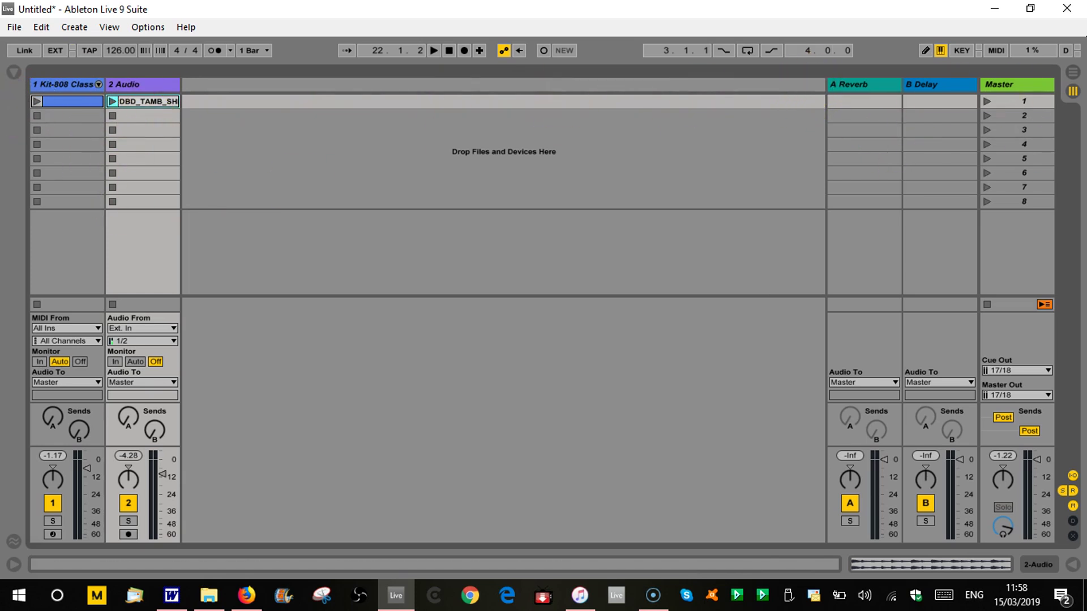
Launch Scene 1 to play the 808 groove and DBD_TAMB_SHK shaker loop together, then stop.
click(986, 101)
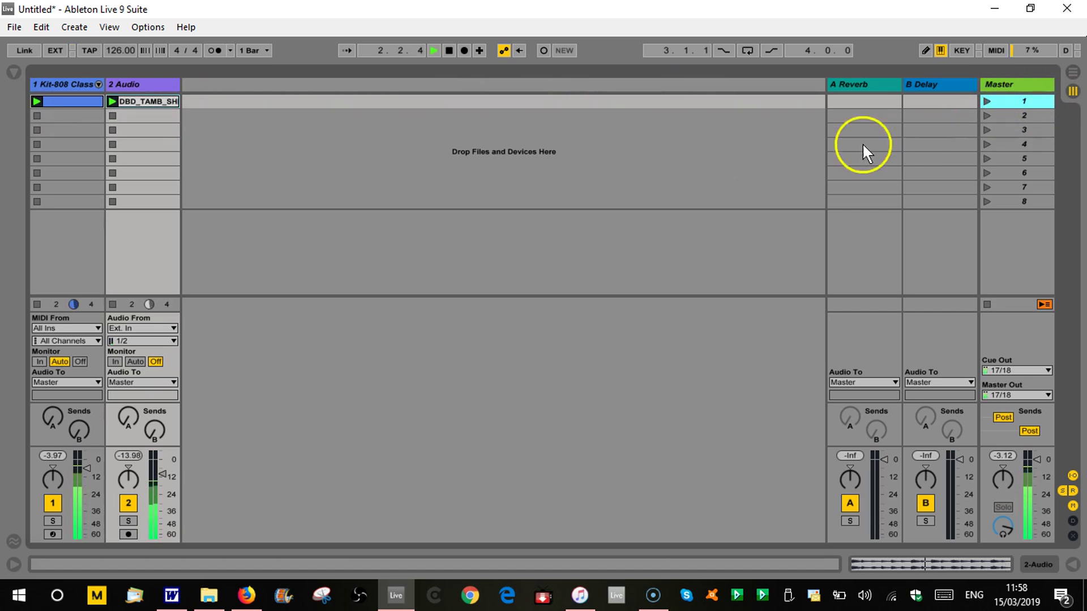
click(448, 50)
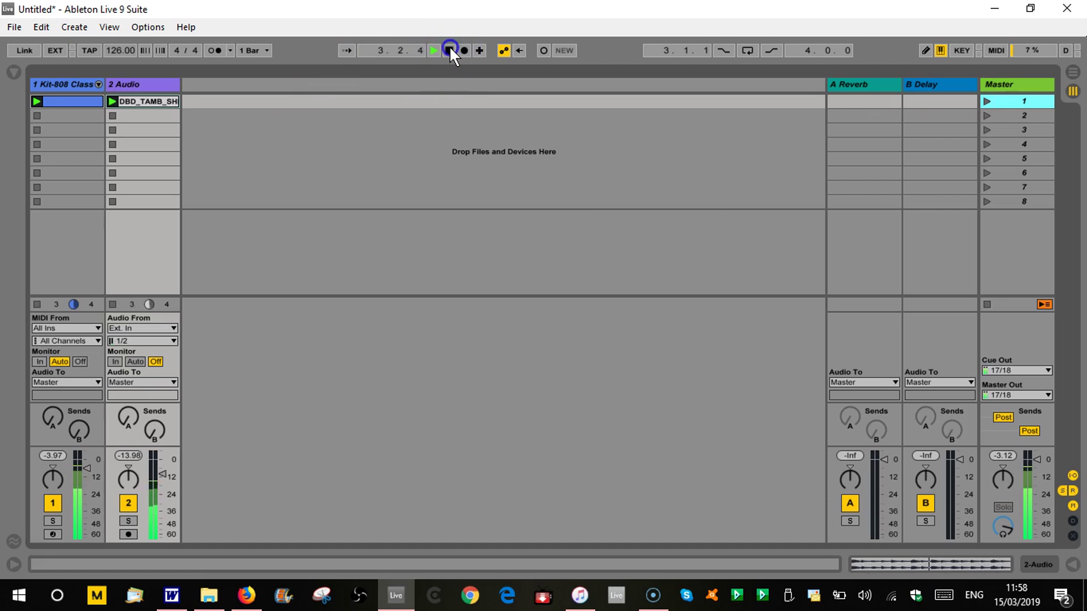